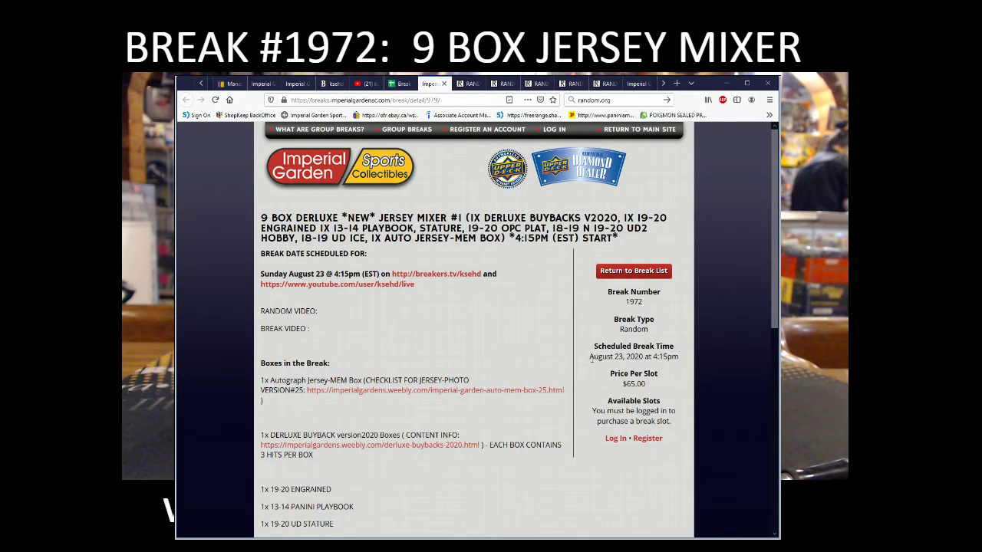
Randomize the prepared list of numbers ending at 20 three times and highlight the seventh result.
{"action": "left_click", "coordinate": [465, 84]}
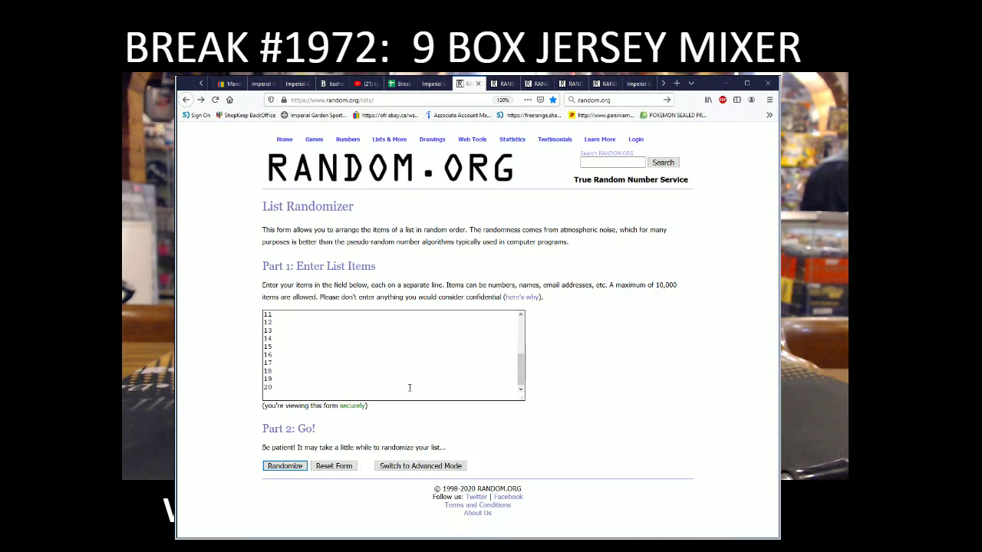
{"action": "scroll", "coordinate": [384, 376], "scroll_direction": "up", "scroll_amount": 4}
{"action": "scroll", "coordinate": [383, 361], "scroll_direction": "down", "scroll_amount": 4}
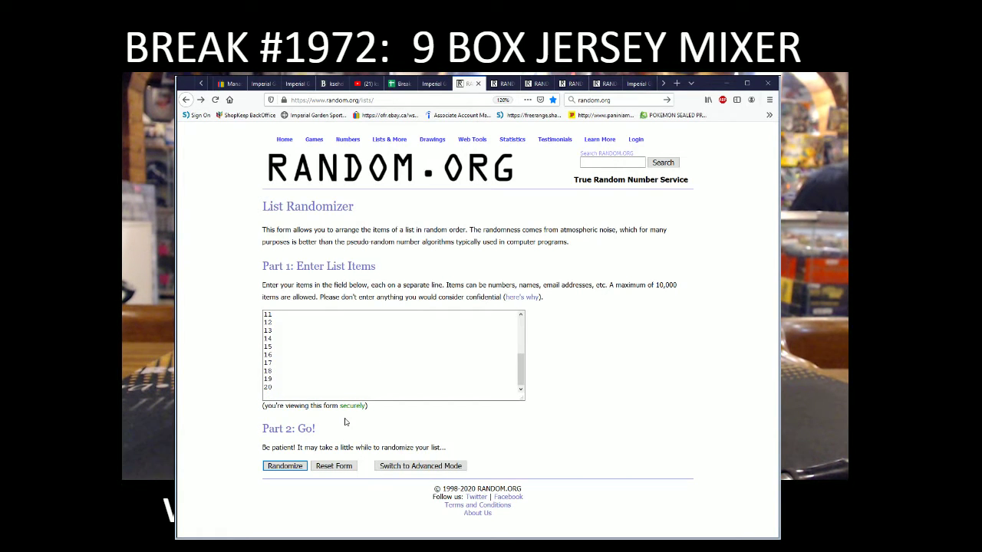
{"action": "left_click", "coordinate": [284, 466]}
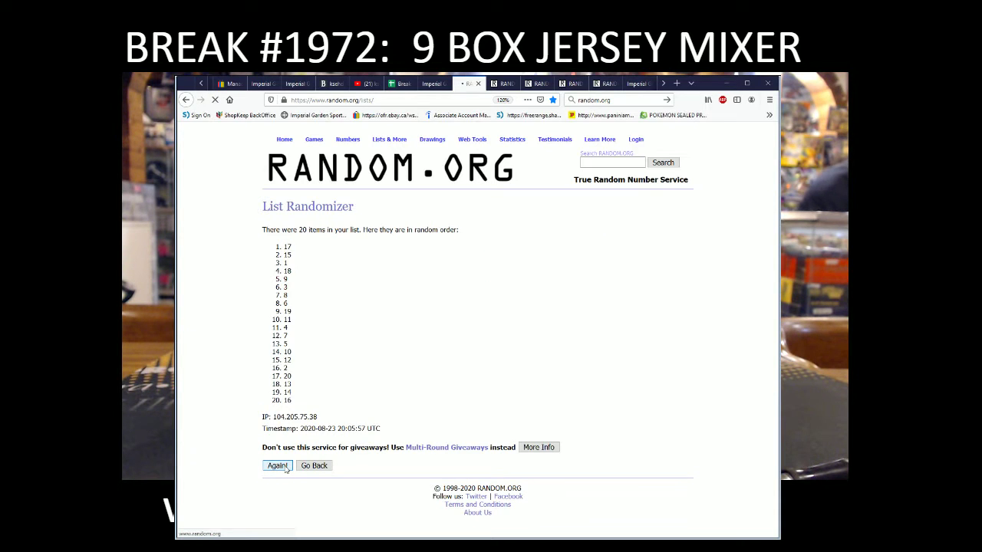
{"action": "left_click", "coordinate": [277, 466]}
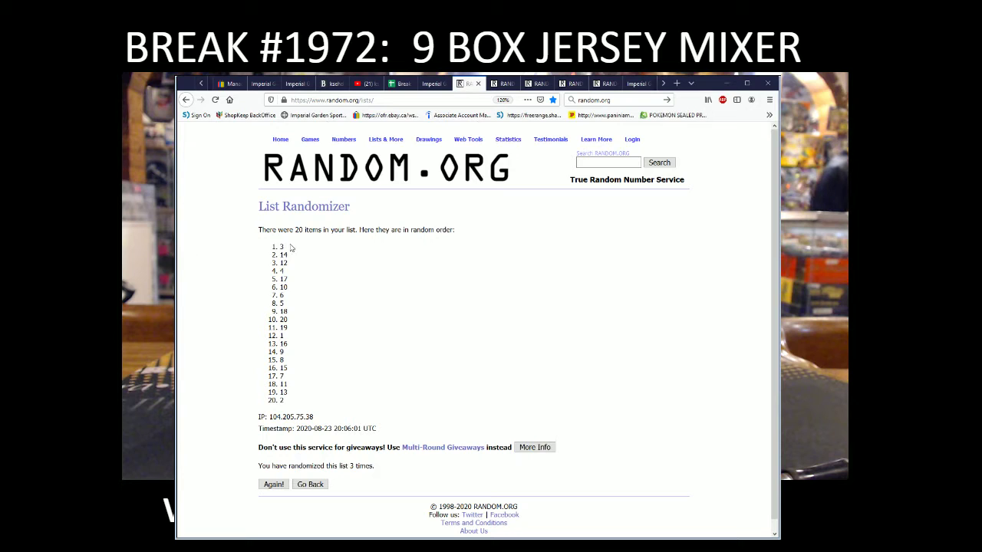
{"action": "left_click_drag", "start_coordinate": [378, 474], "coordinate": [346, 468]}
{"action": "left_click", "coordinate": [415, 382]}
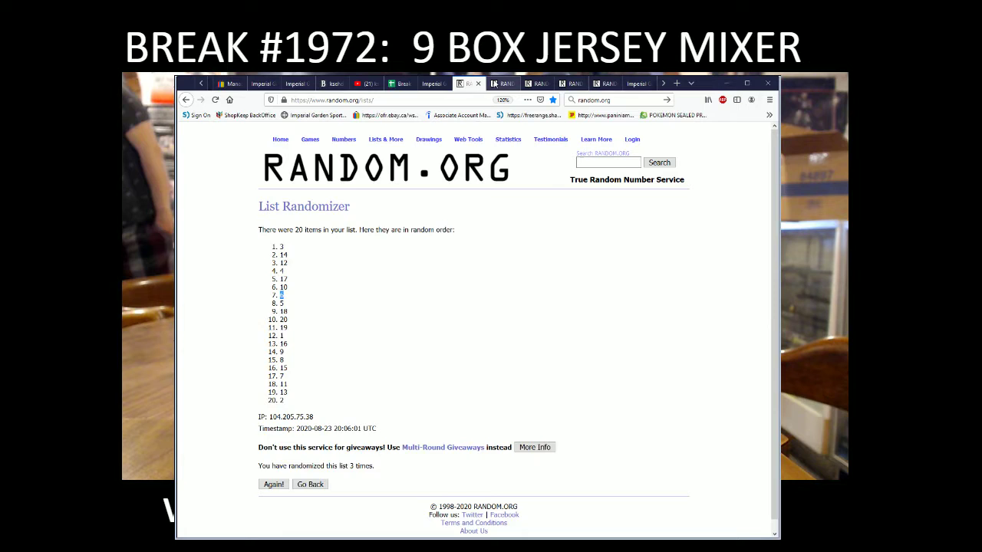
Check the longer prepared number list that starts at 1, randomize it three times, and look through the final order.
{"action": "key", "text": "alt+Left"}
{"action": "scroll", "coordinate": [375, 375], "scroll_direction": "up", "scroll_amount": 20}
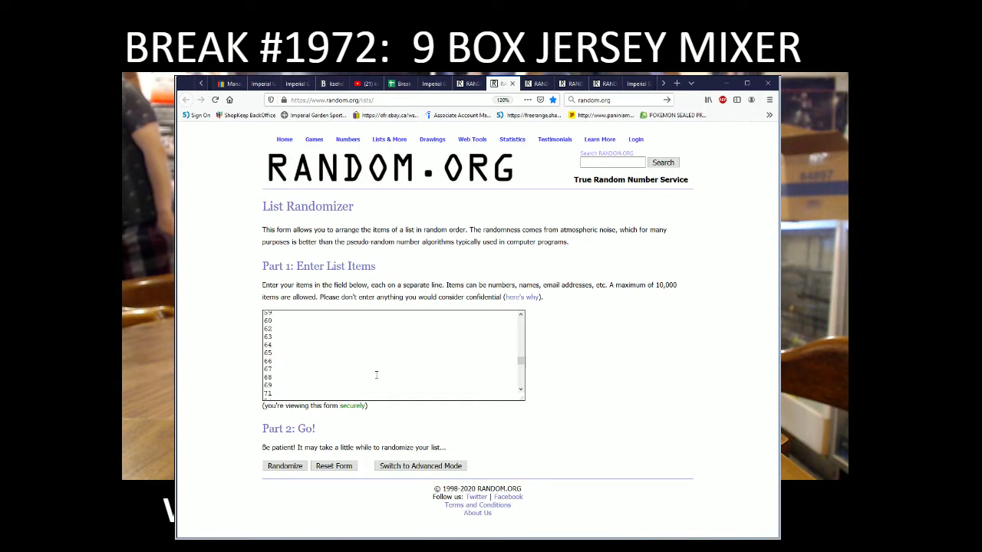
{"action": "left_click", "coordinate": [286, 466]}
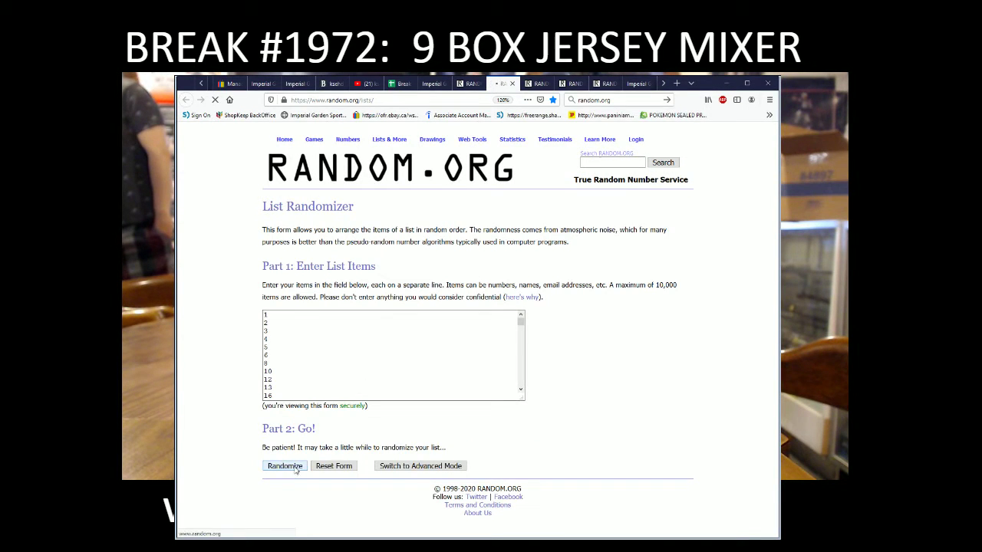
{"action": "scroll", "coordinate": [284, 472], "scroll_direction": "down", "scroll_amount": 15}
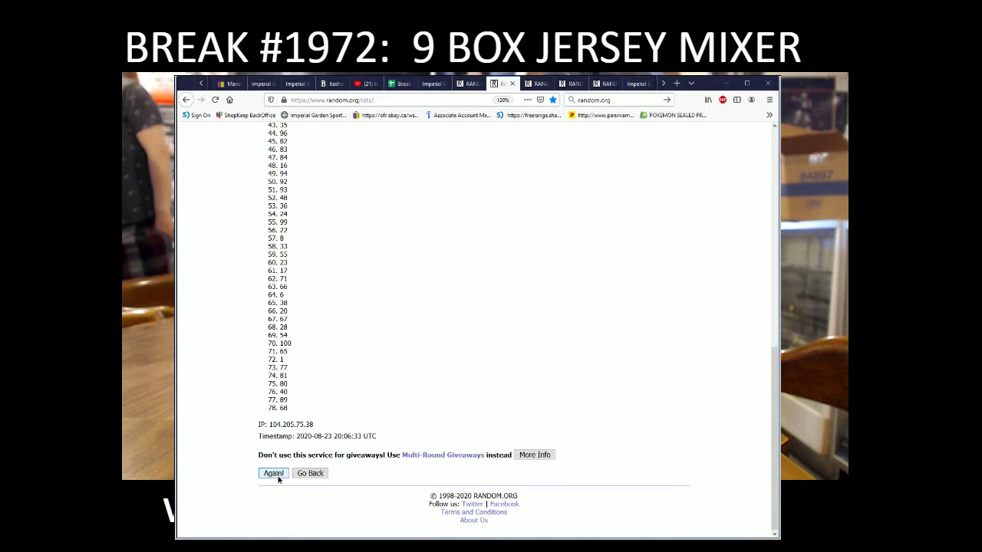
{"action": "left_click", "coordinate": [274, 473]}
{"action": "scroll", "coordinate": [283, 472], "scroll_direction": "down", "scroll_amount": 15}
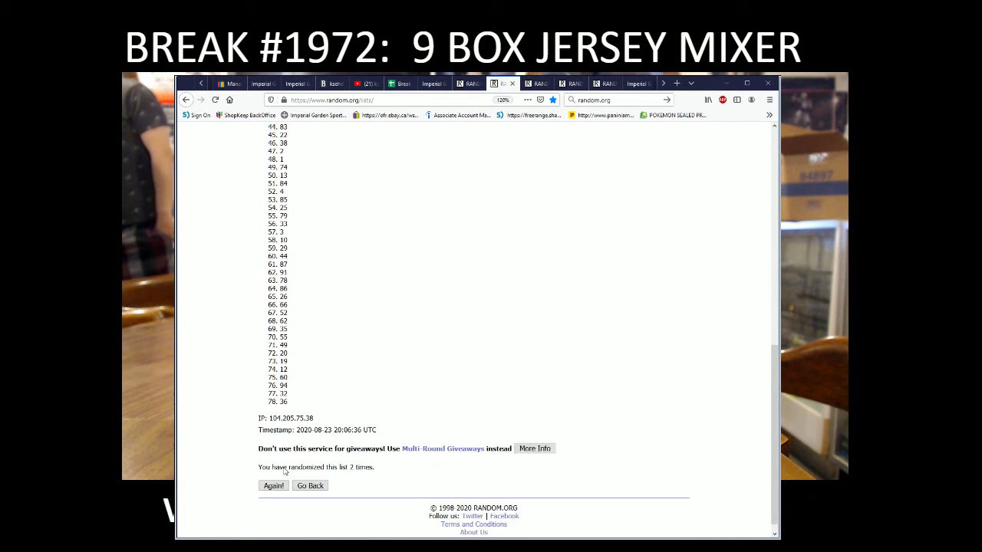
{"action": "left_click", "coordinate": [281, 472]}
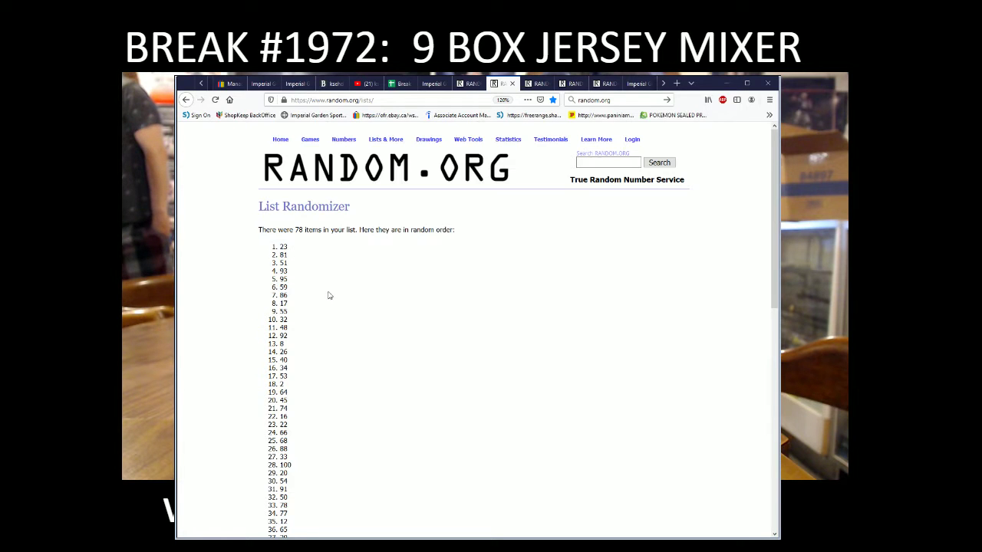
{"action": "scroll", "coordinate": [333, 303], "scroll_direction": "down", "scroll_amount": 15}
{"action": "scroll", "coordinate": [348, 334], "scroll_direction": "up", "scroll_amount": 15}
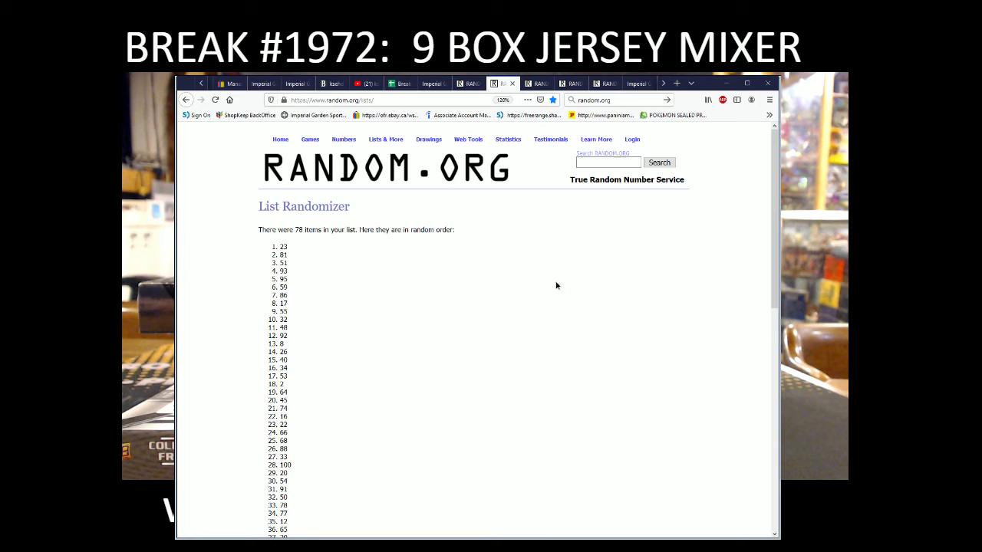
Roll two dice in the Dice Roller.
{"action": "key", "text": "ctrl+Tab"}
{"action": "left_click", "coordinate": [296, 279]}
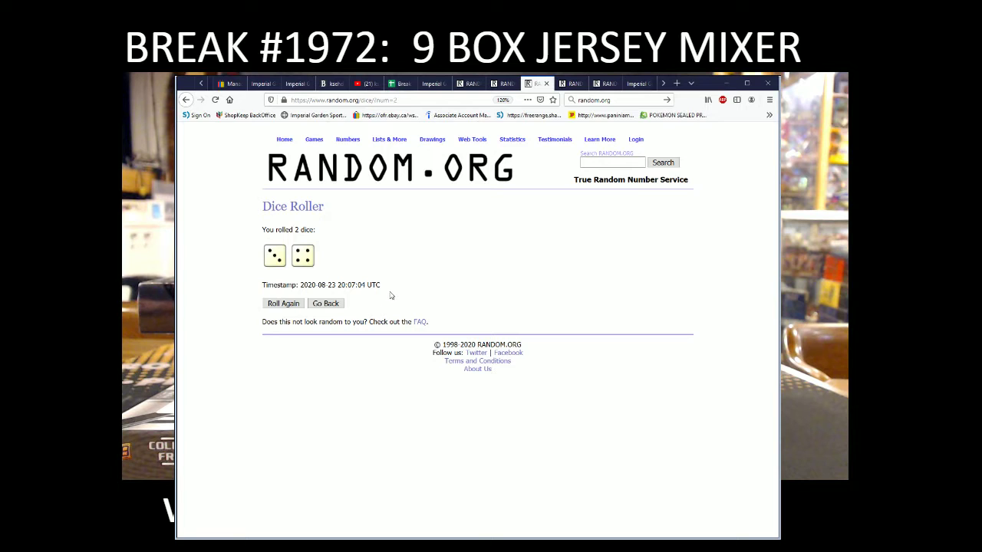
Check the prepared list of participants with their slot numbers and randomize it seven times.
{"action": "key", "text": "ctrl+Tab"}
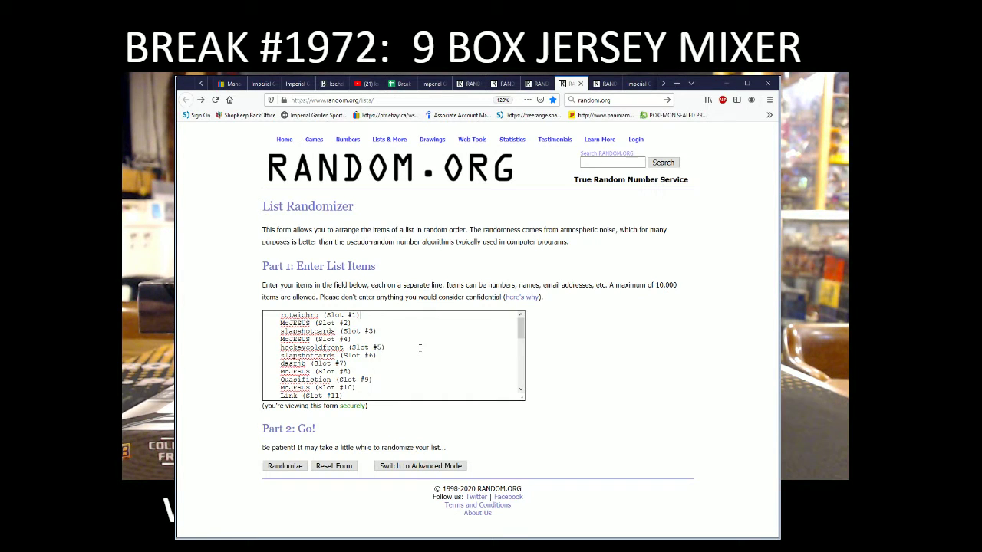
{"action": "scroll", "coordinate": [419, 347], "scroll_direction": "down", "scroll_amount": 7}
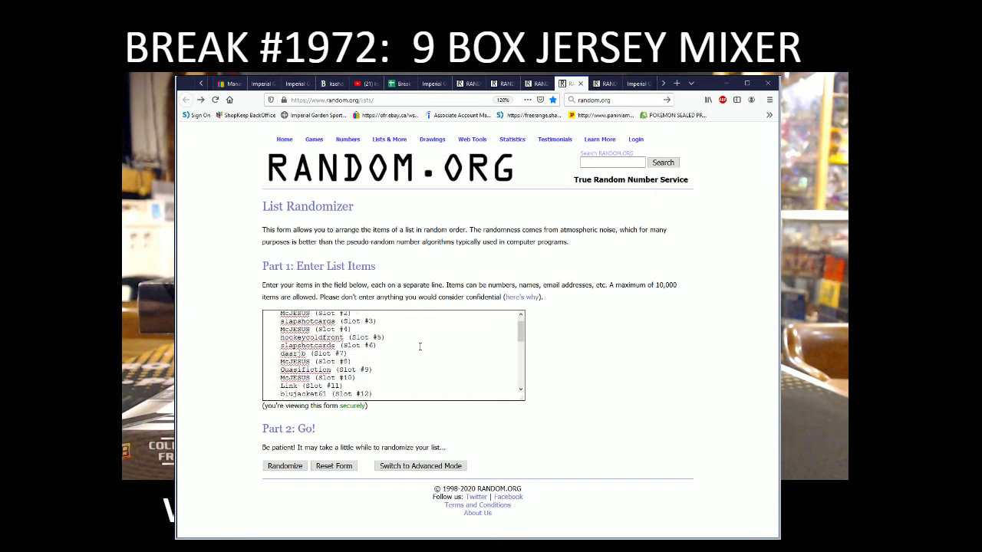
{"action": "left_click", "coordinate": [297, 468]}
{"action": "scroll", "coordinate": [288, 472], "scroll_direction": "down", "scroll_amount": 1}
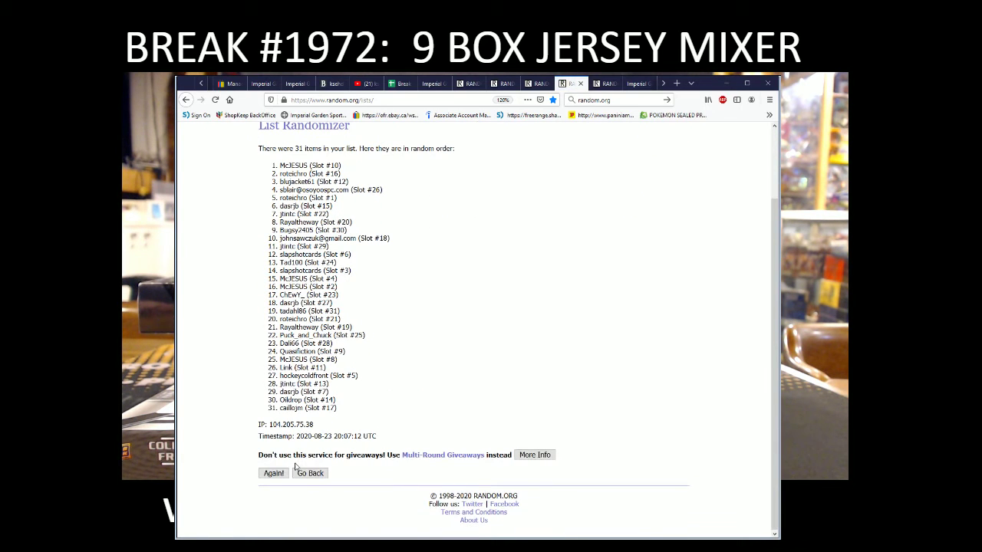
{"action": "scroll", "coordinate": [281, 475], "scroll_direction": "down", "scroll_amount": 1}
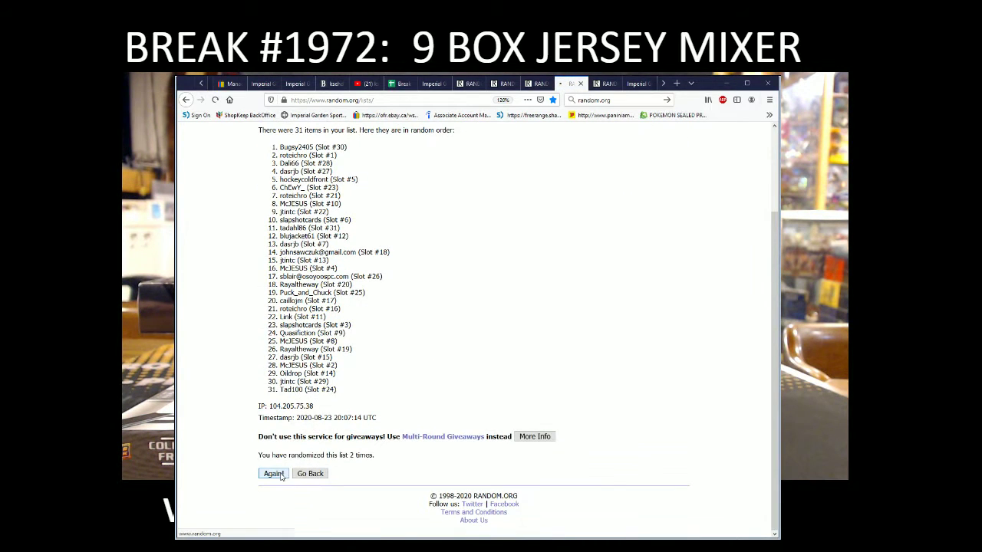
{"action": "scroll", "coordinate": [281, 476], "scroll_direction": "down", "scroll_amount": 1}
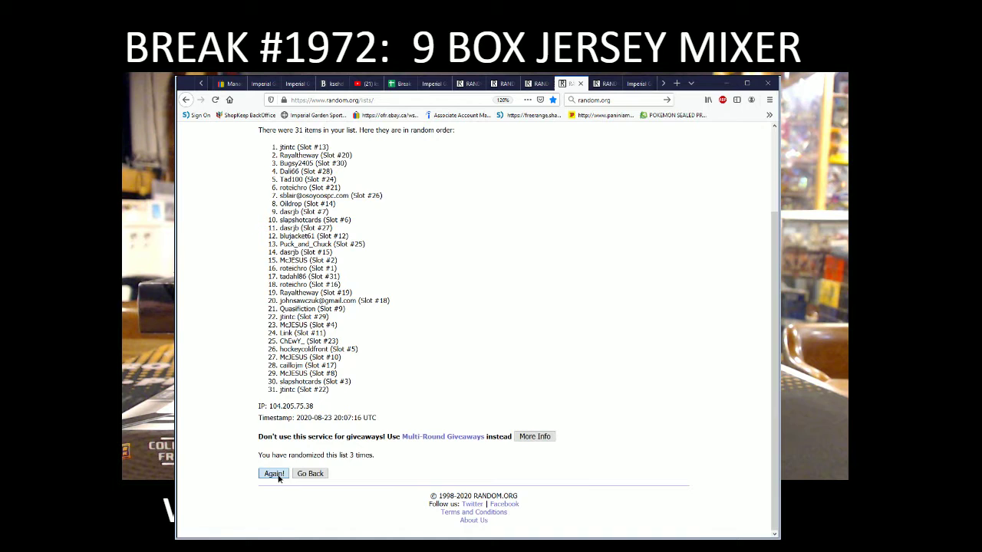
{"action": "left_click", "coordinate": [280, 476]}
{"action": "scroll", "coordinate": [280, 476], "scroll_direction": "down", "scroll_amount": 1}
{"action": "left_click", "coordinate": [280, 474]}
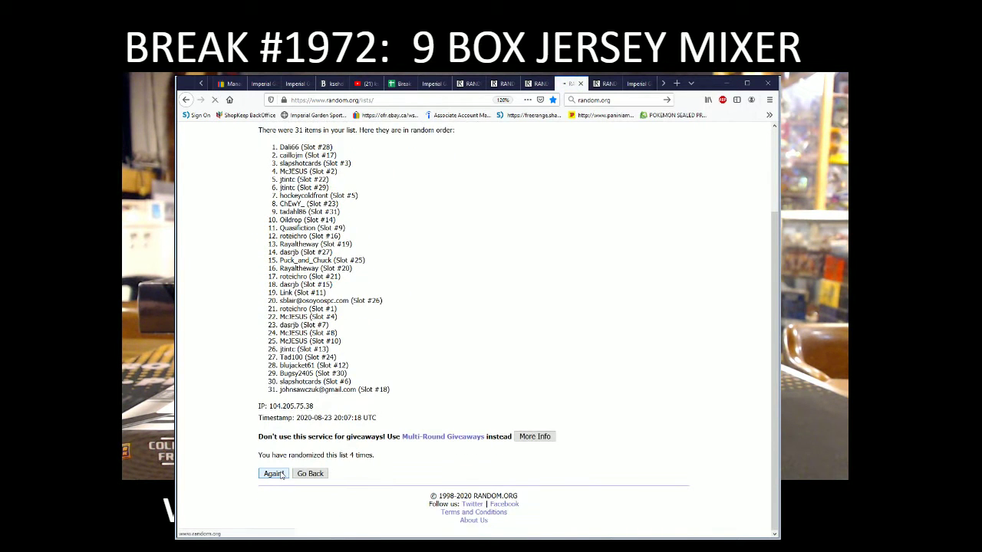
{"action": "scroll", "coordinate": [281, 475], "scroll_direction": "down", "scroll_amount": 1}
{"action": "left_click", "coordinate": [281, 475]}
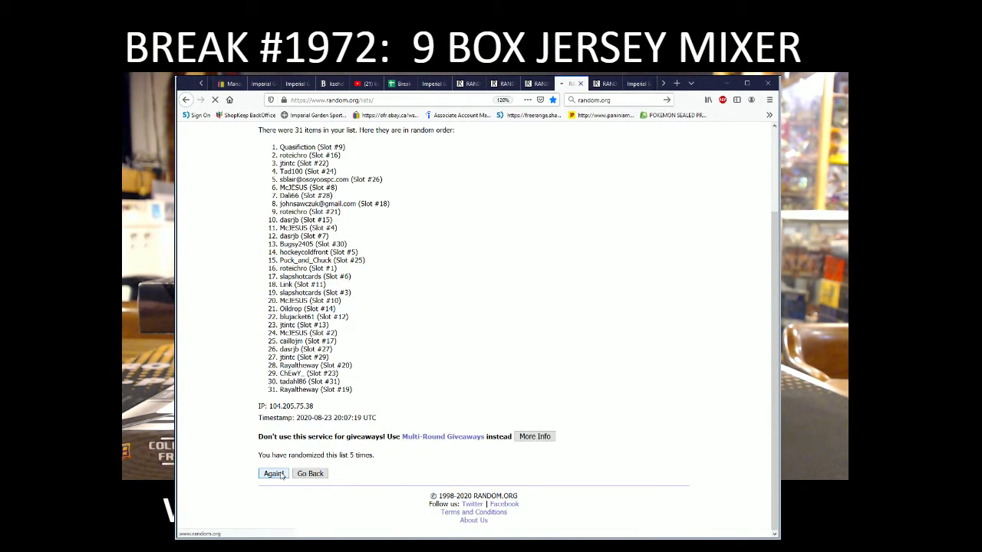
{"action": "scroll", "coordinate": [282, 475], "scroll_direction": "down", "scroll_amount": 1}
{"action": "left_click", "coordinate": [281, 475]}
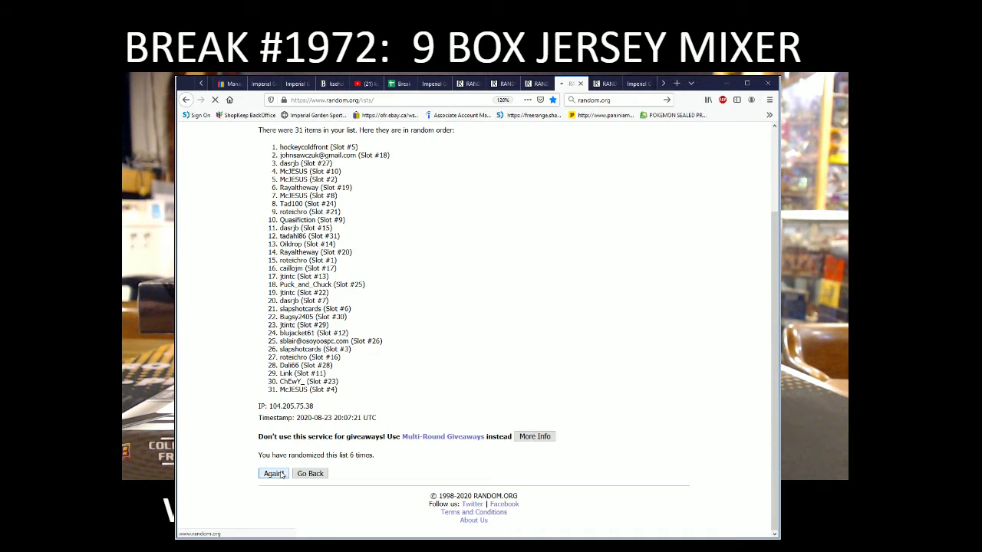
{"action": "scroll", "coordinate": [259, 310], "scroll_direction": "down", "scroll_amount": 1}
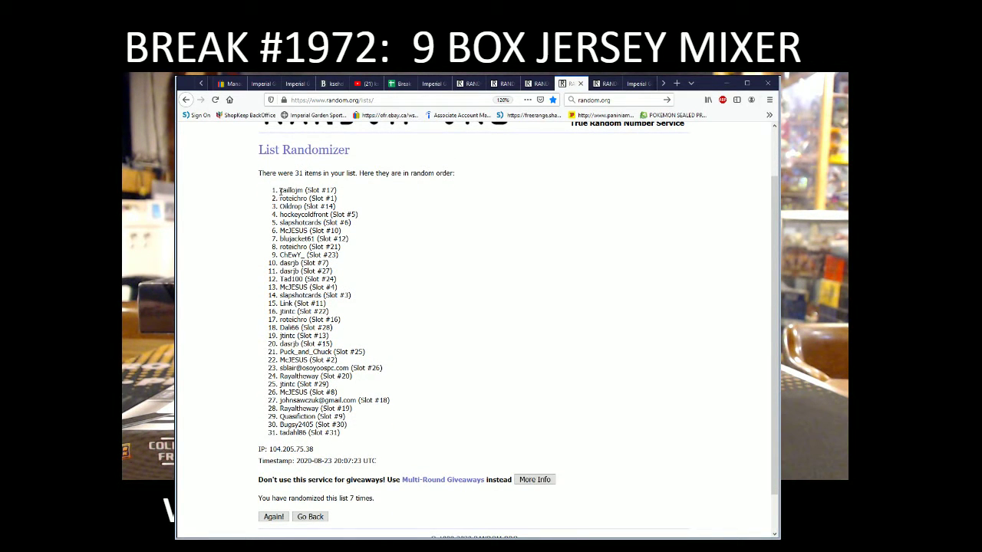
Copy the full randomized participant list into column A of the Break #1972 spreadsheet, starting at row 1, and check its first and last entries.
{"action": "left_click_drag", "start_coordinate": [279, 190], "coordinate": [374, 434]}
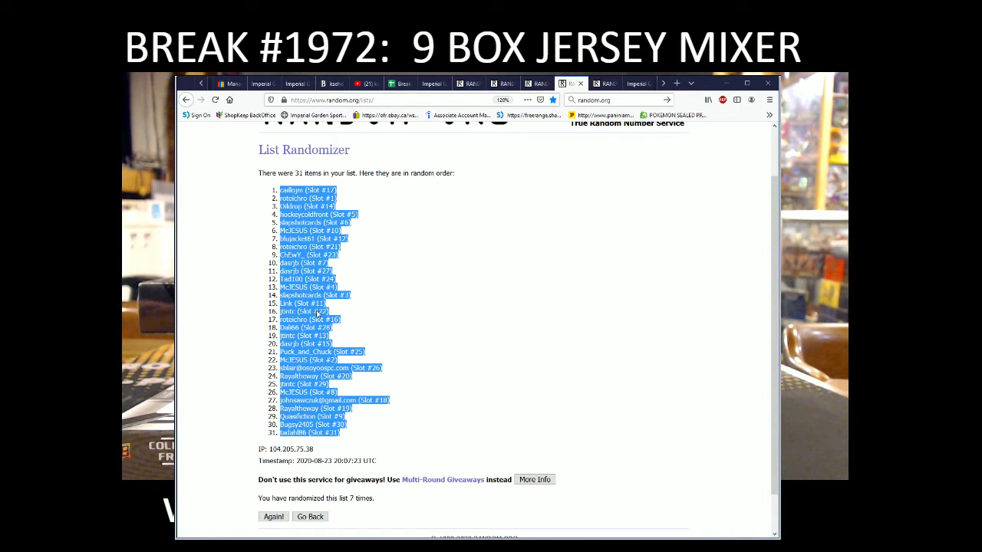
{"action": "left_click", "coordinate": [399, 83]}
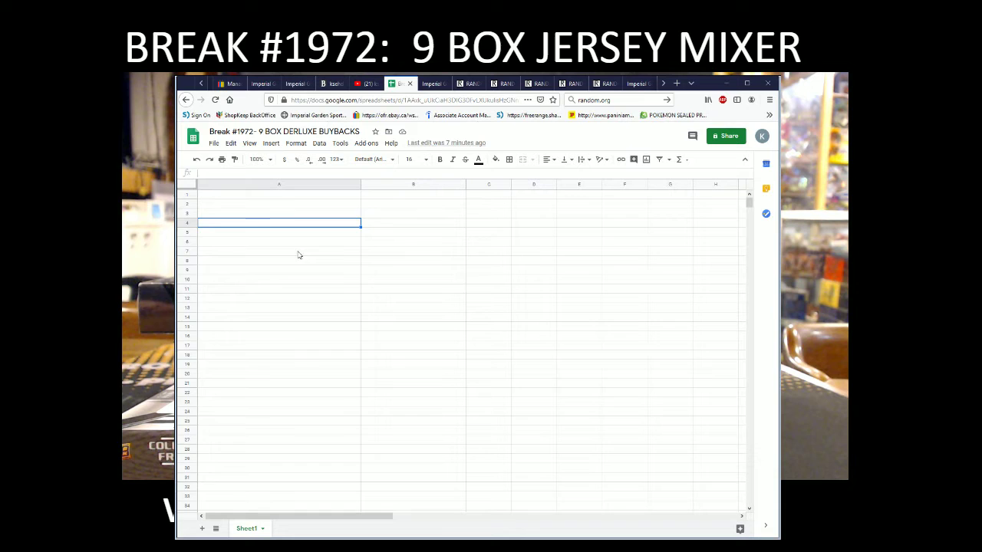
{"action": "left_click", "coordinate": [293, 181]}
{"action": "key", "text": "ctrl+v"}
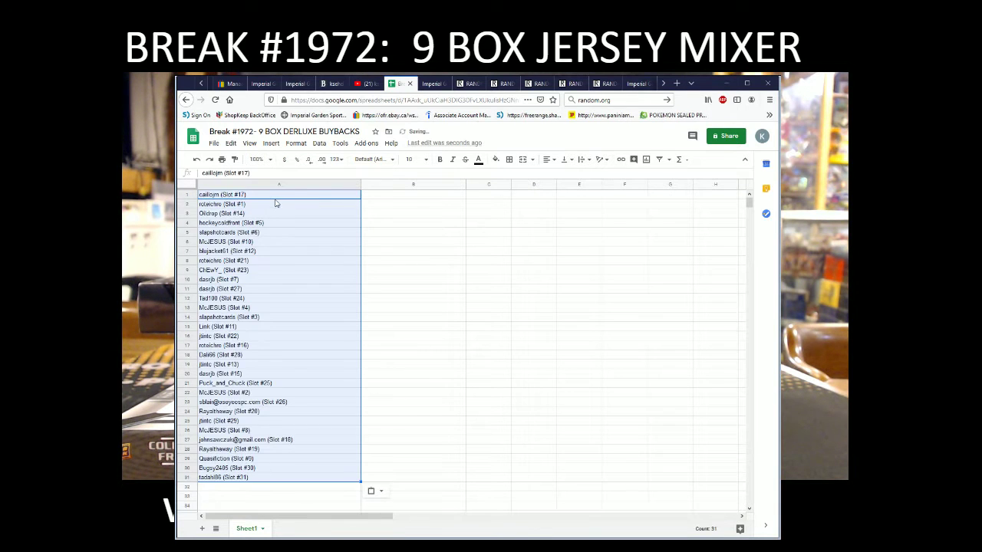
{"action": "left_click", "coordinate": [277, 198]}
{"action": "left_click", "coordinate": [227, 468]}
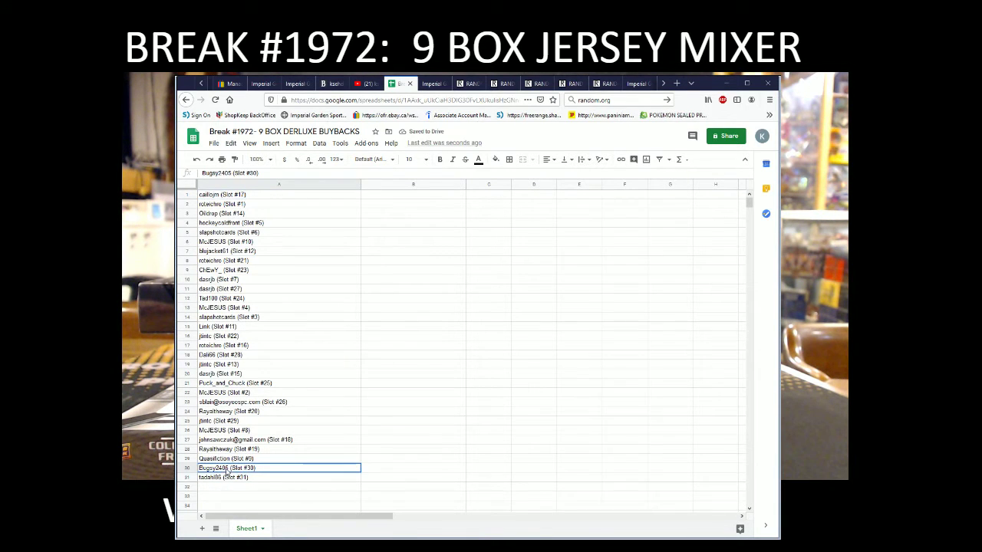
{"action": "left_click", "coordinate": [227, 477]}
Randomize the prepared list of NHL hockey teams seven times in the List Randomizer.
{"action": "left_click", "coordinate": [567, 83]}
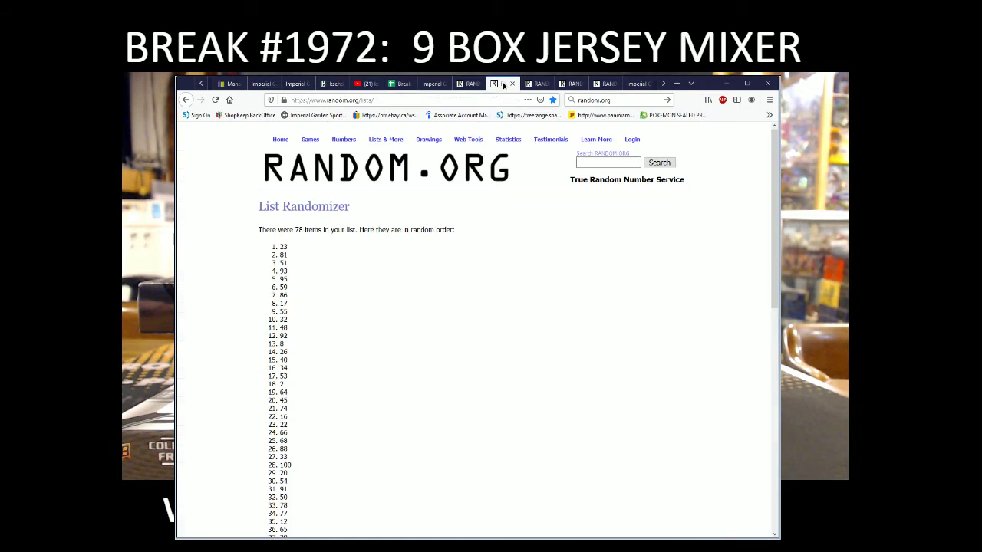
{"action": "scroll", "coordinate": [458, 204], "scroll_direction": "down", "scroll_amount": 1}
{"action": "key", "text": "ctrl+Tab"}
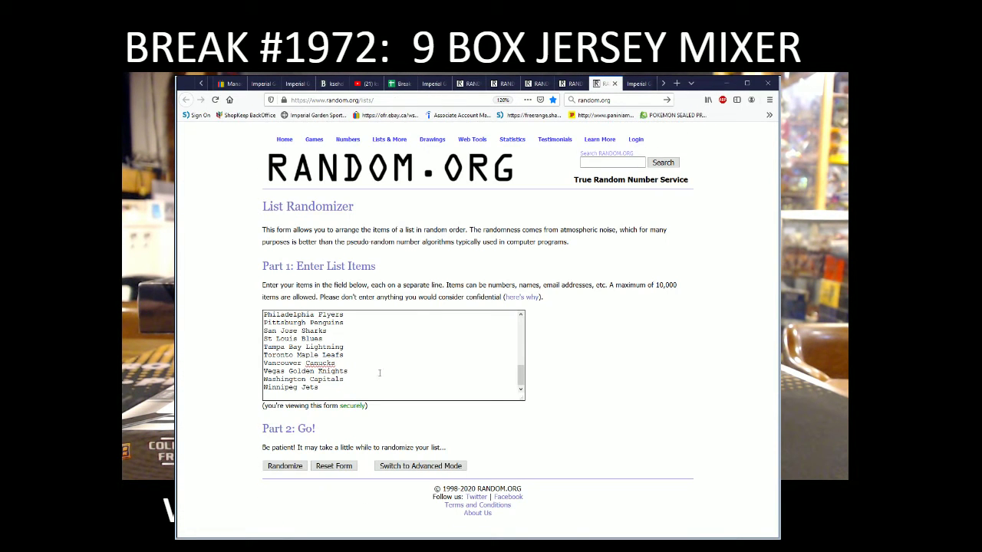
{"action": "left_click", "coordinate": [300, 466]}
{"action": "scroll", "coordinate": [308, 458], "scroll_direction": "down", "scroll_amount": 1}
{"action": "left_click", "coordinate": [272, 475]}
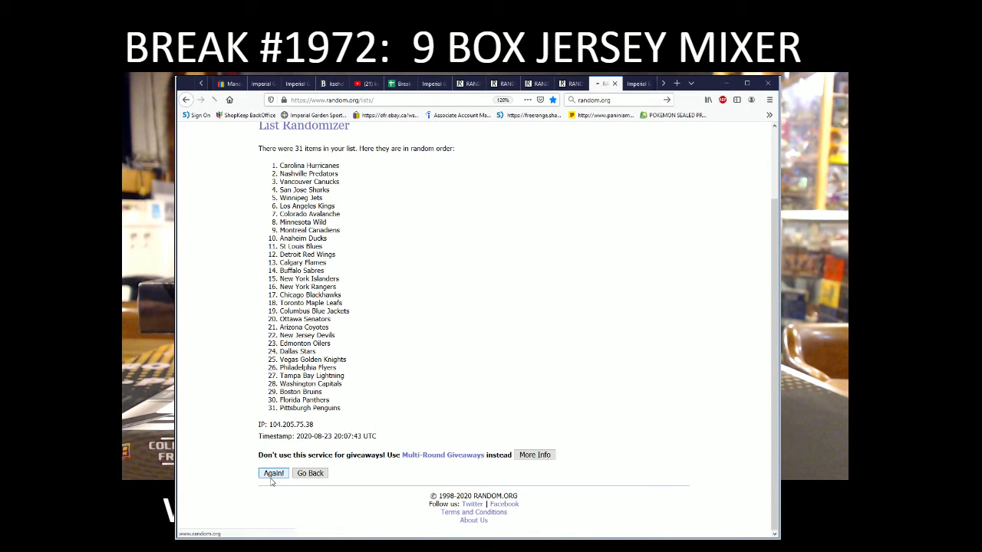
{"action": "scroll", "coordinate": [271, 480], "scroll_direction": "down", "scroll_amount": 1}
{"action": "left_click", "coordinate": [272, 475]}
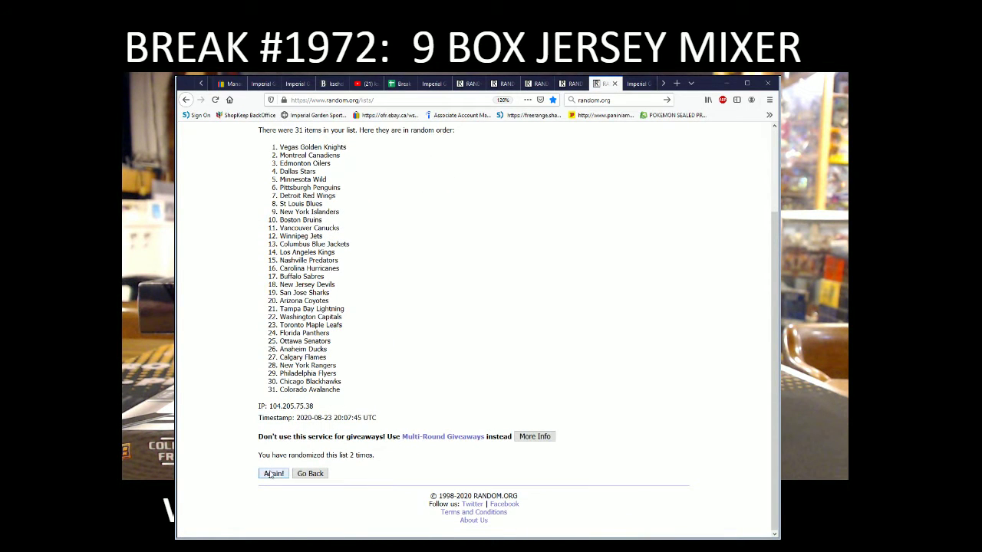
{"action": "scroll", "coordinate": [270, 475], "scroll_direction": "down", "scroll_amount": 2}
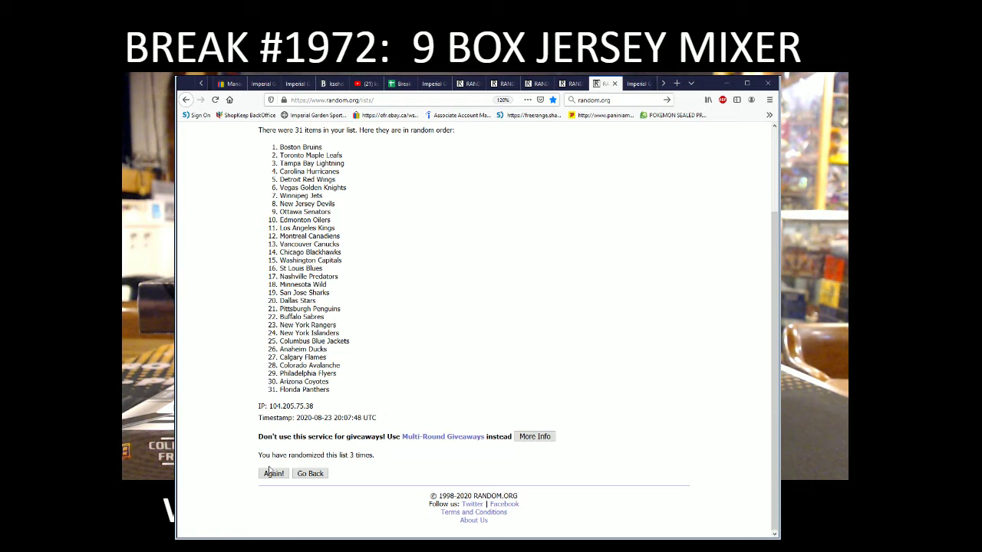
{"action": "left_click", "coordinate": [271, 474]}
{"action": "scroll", "coordinate": [271, 475], "scroll_direction": "down", "scroll_amount": 2}
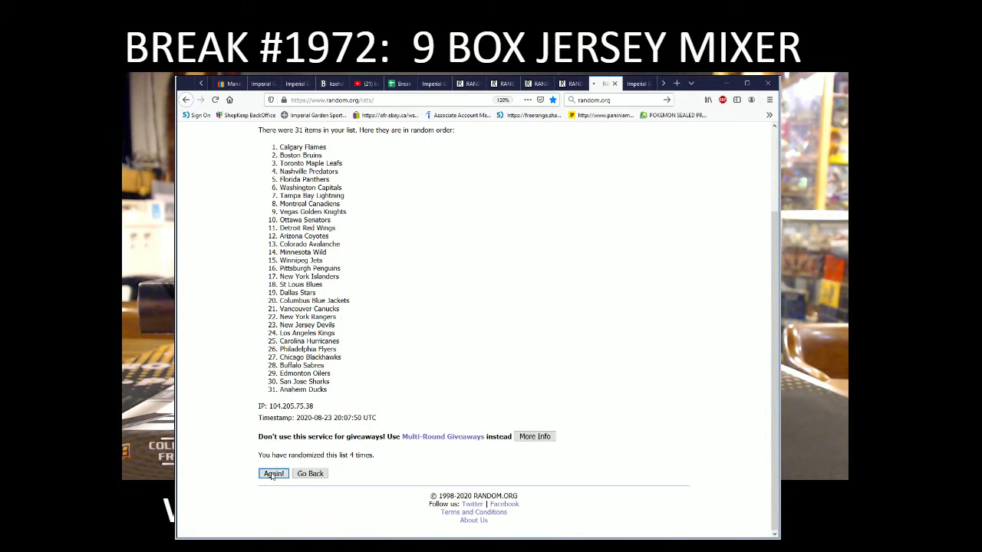
{"action": "left_click", "coordinate": [272, 475]}
{"action": "scroll", "coordinate": [271, 474], "scroll_direction": "down", "scroll_amount": 2}
{"action": "left_click", "coordinate": [271, 475]}
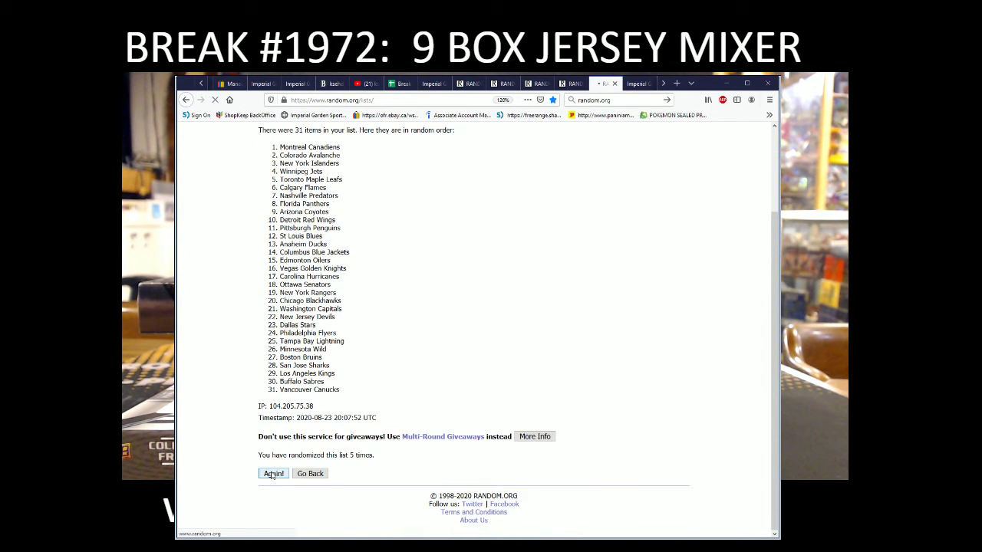
{"action": "scroll", "coordinate": [271, 475], "scroll_direction": "down", "scroll_amount": 1}
{"action": "scroll", "coordinate": [271, 474], "scroll_direction": "down", "scroll_amount": 2}
{"action": "left_click", "coordinate": [272, 474]}
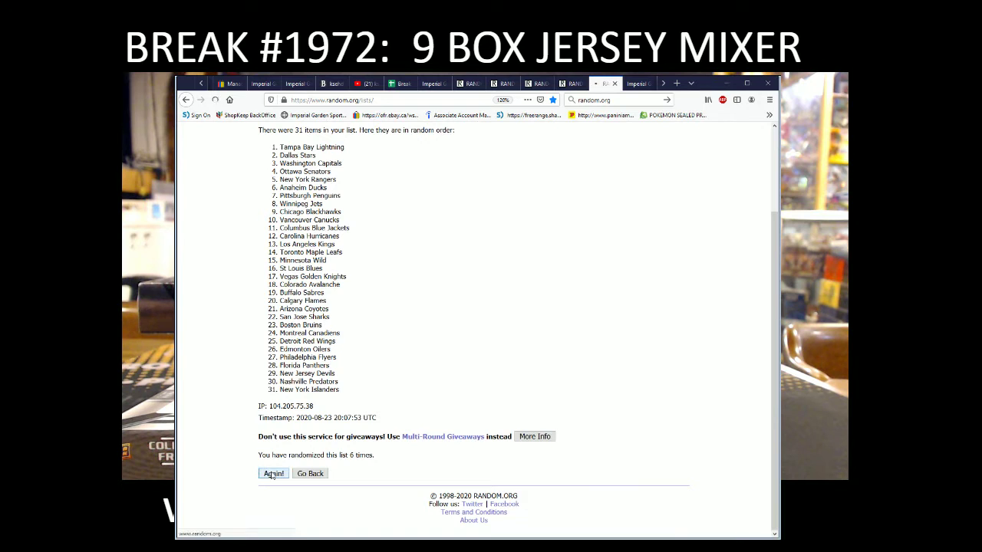
{"action": "scroll", "coordinate": [261, 199], "scroll_direction": "down", "scroll_amount": 3}
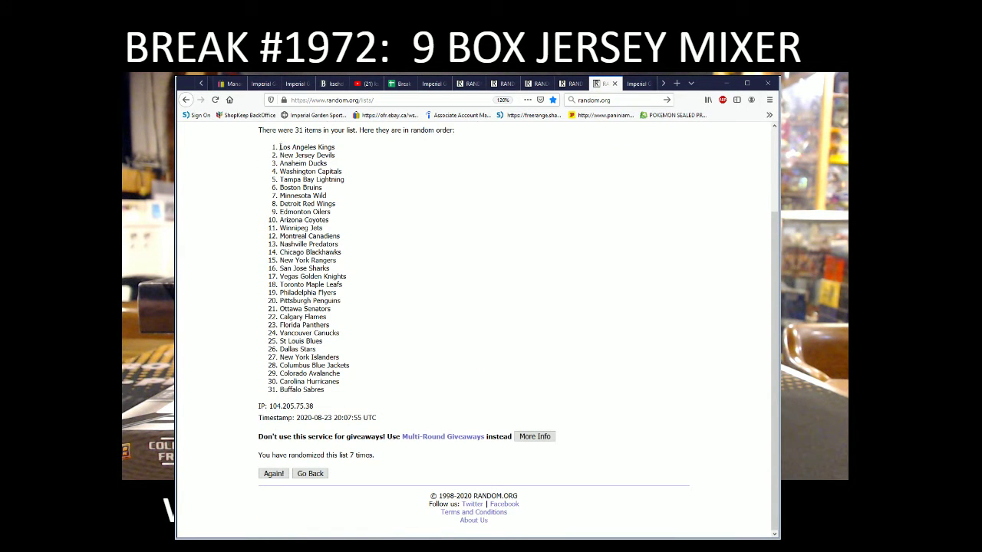
Copy the full randomized NHL team list into column B of the Break #1972 spreadsheet, starting at row 1.
{"action": "left_click_drag", "start_coordinate": [279, 146], "coordinate": [342, 390]}
{"action": "key", "text": "ctrl+c"}
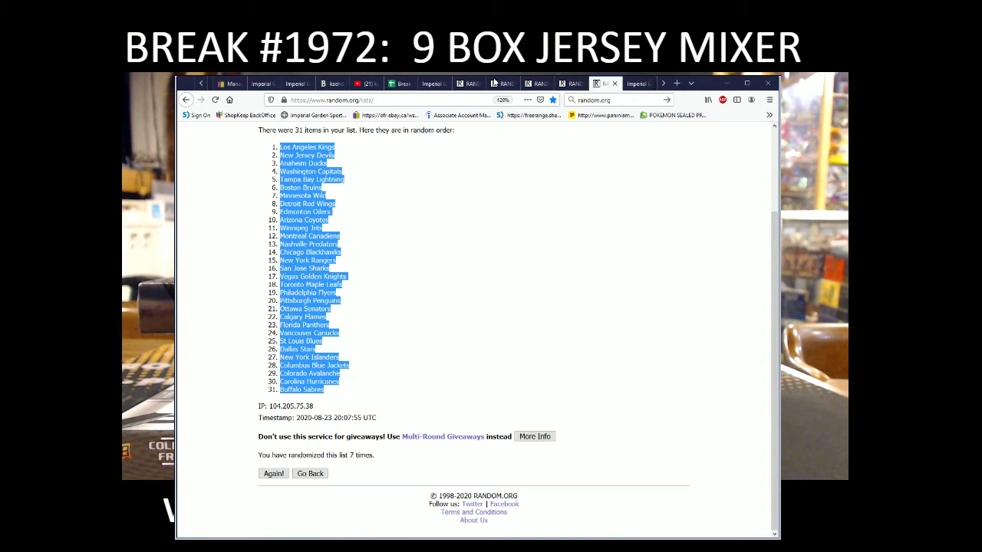
{"action": "left_click", "coordinate": [400, 83]}
{"action": "left_click", "coordinate": [404, 186]}
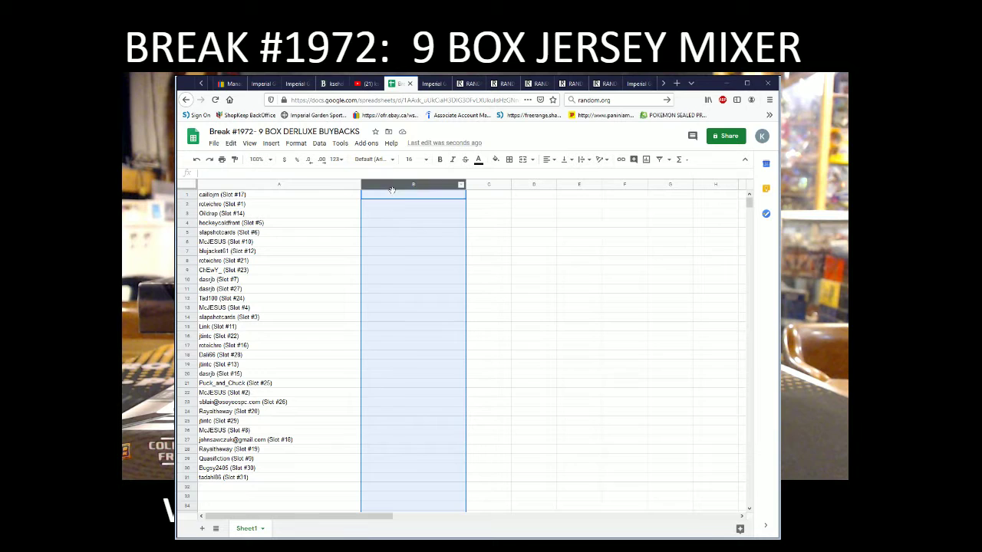
{"action": "key", "text": "ctrl+v"}
Set the font size of columns A and B to 16.
{"action": "left_click", "coordinate": [324, 186], "text": "shift"}
{"action": "left_click", "coordinate": [415, 159]}
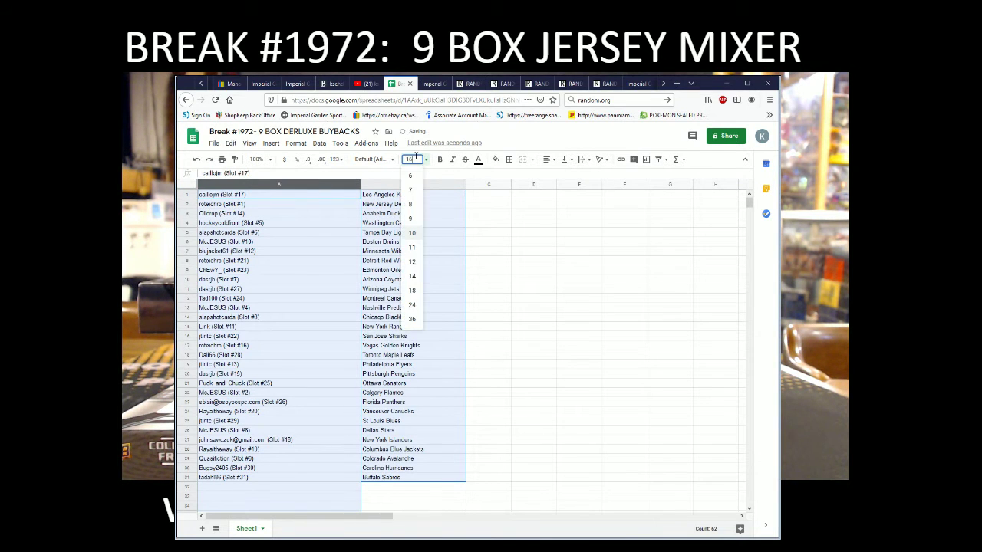
{"action": "type", "text": "16"}
{"action": "key", "text": "Return"}
Review each participant and the NHL team paired with them, row by row from row 1 to row 31.
{"action": "left_click", "coordinate": [293, 200]}
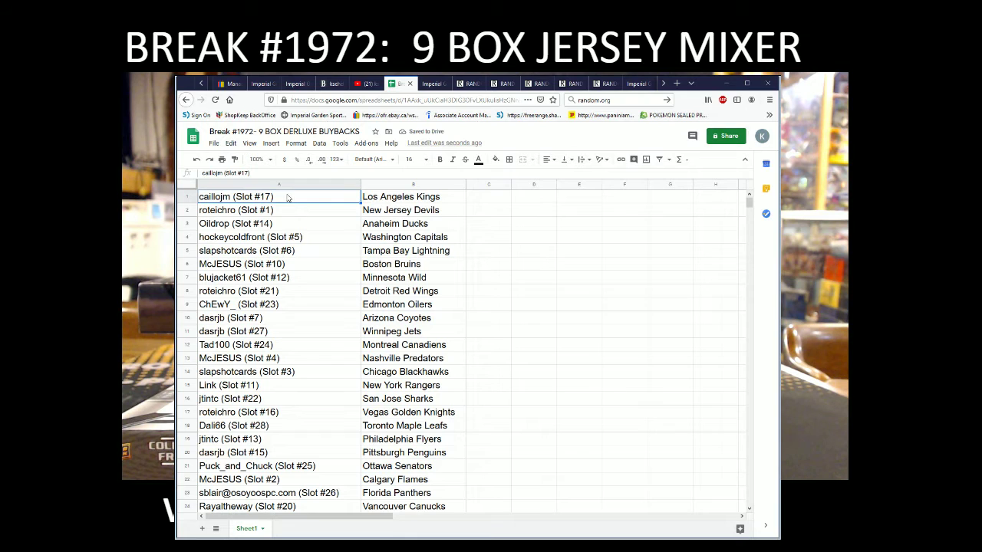
{"action": "left_click", "coordinate": [279, 204]}
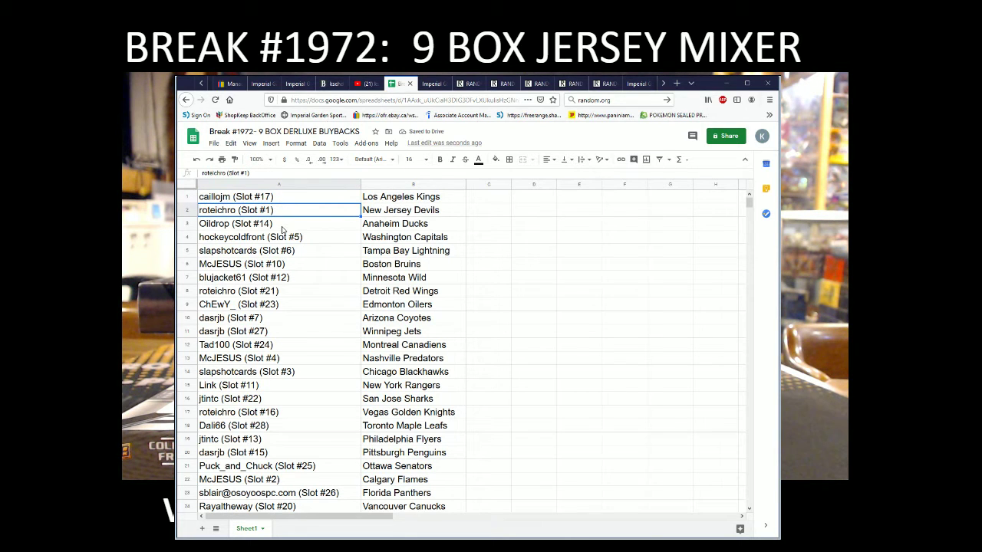
{"action": "left_click", "coordinate": [282, 229]}
{"action": "left_click", "coordinate": [300, 239]}
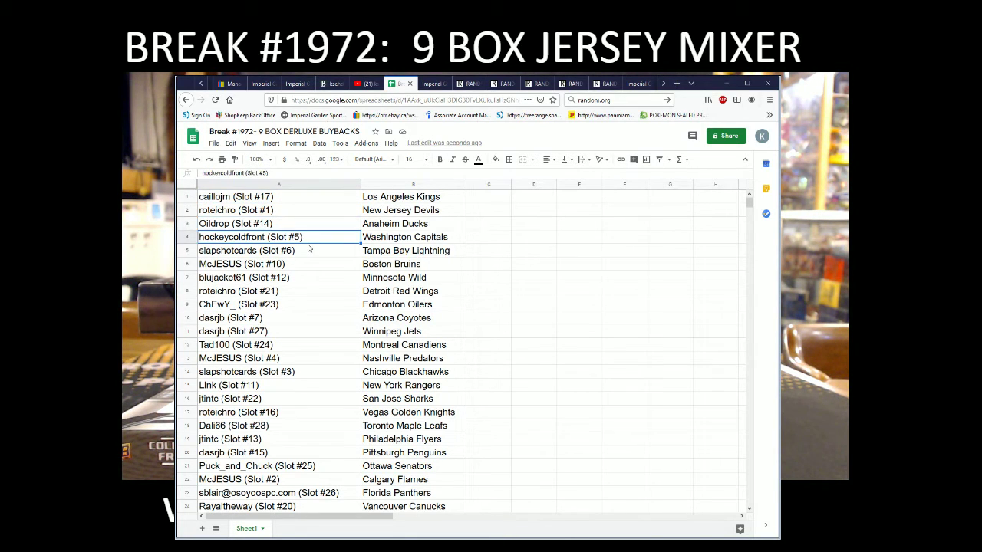
{"action": "left_click", "coordinate": [207, 251]}
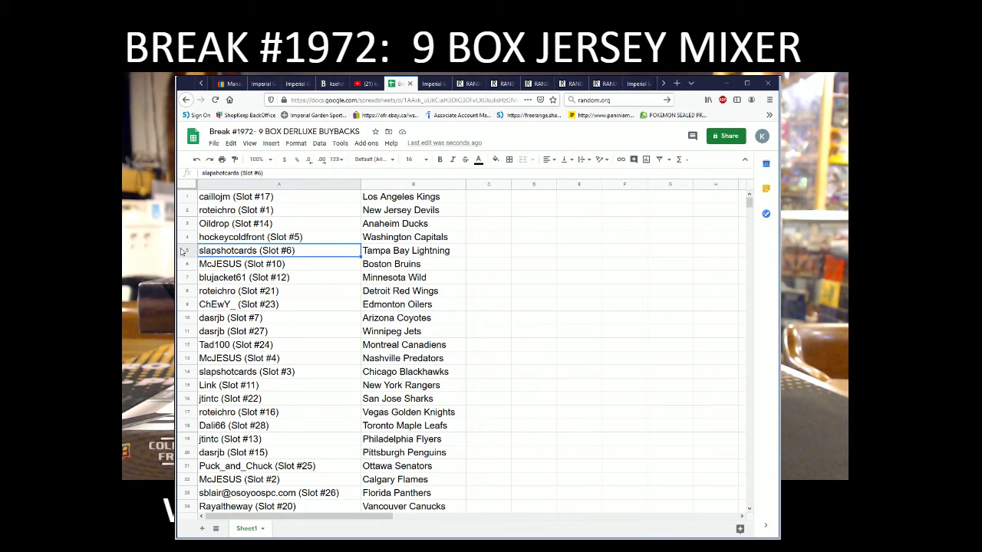
{"action": "key", "text": "Down"}
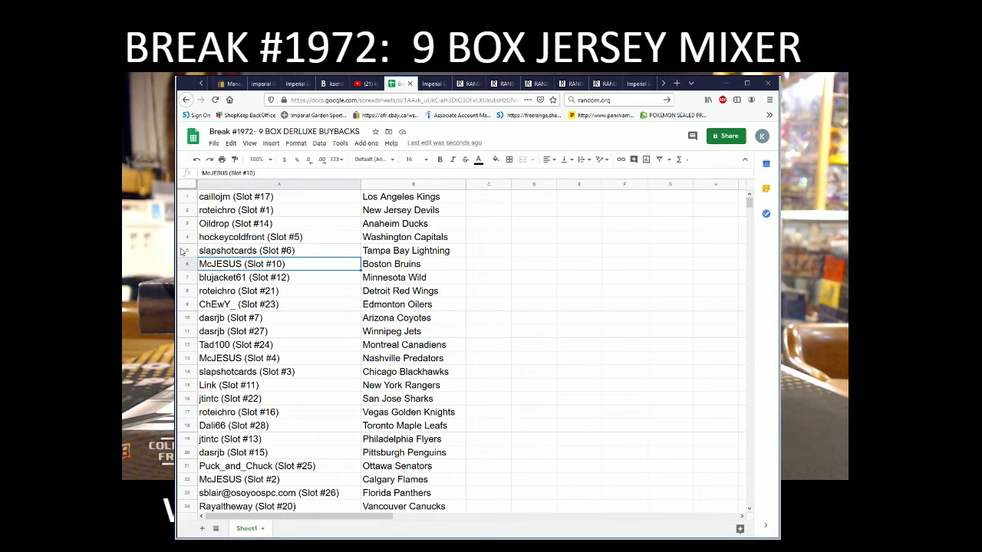
{"action": "key", "text": "Down"}
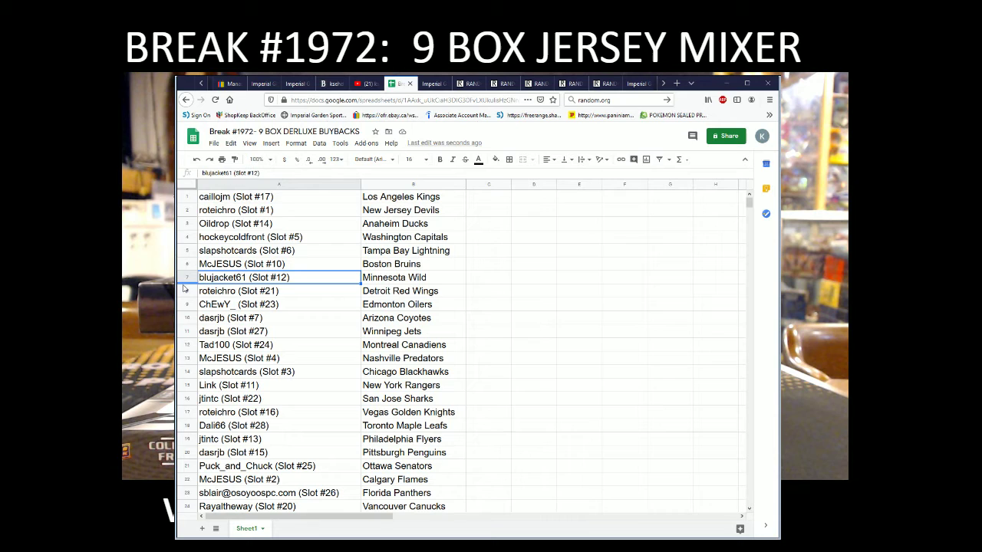
{"action": "key", "text": "Down"}
{"action": "key", "text": "Down"}
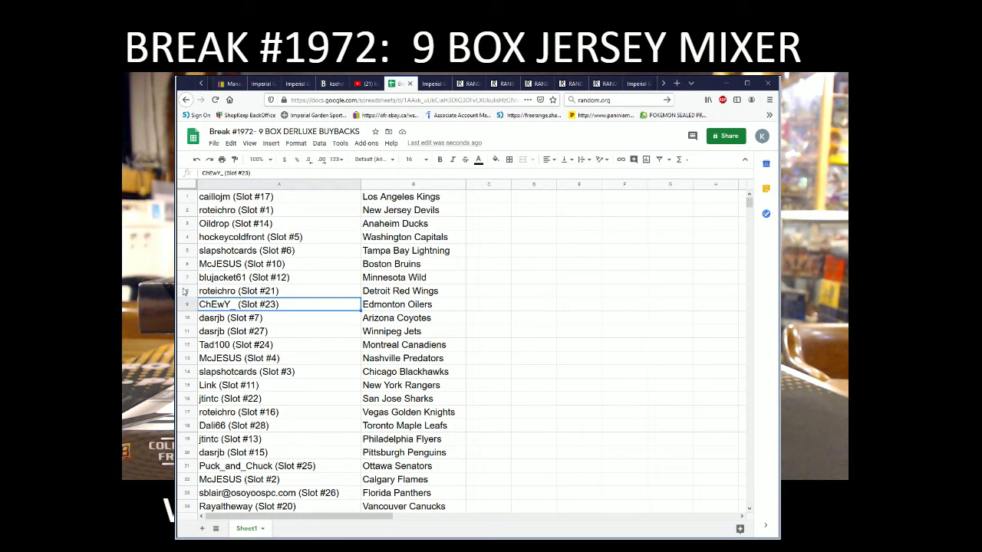
{"action": "key", "text": "Down"}
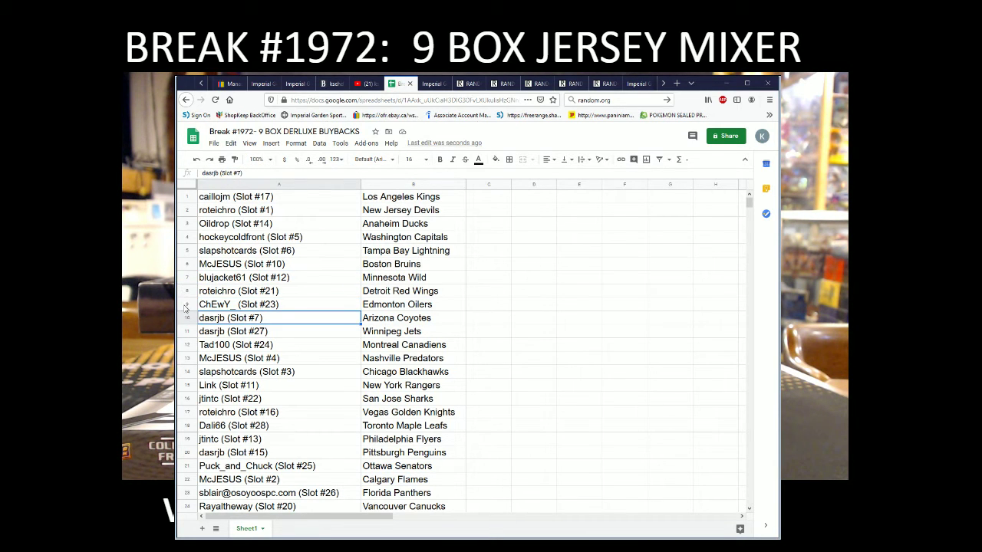
{"action": "key", "text": "Down"}
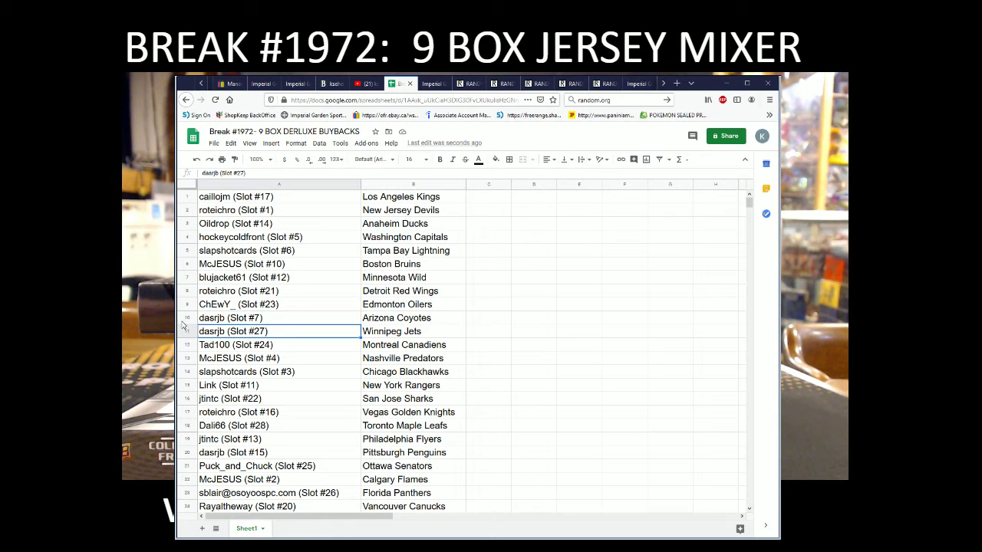
{"action": "key", "text": "Down"}
{"action": "key", "text": "Down"}
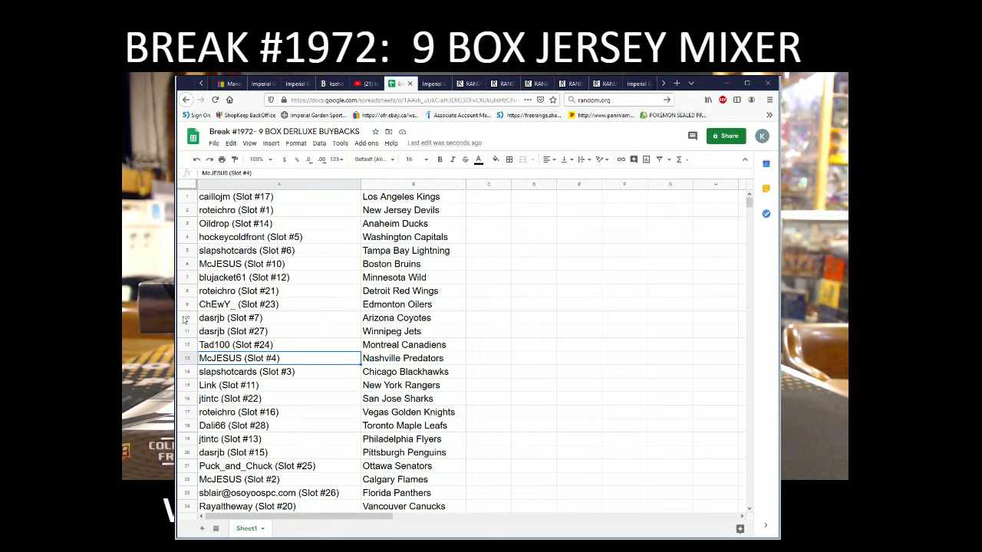
{"action": "scroll", "coordinate": [177, 338], "scroll_direction": "down", "scroll_amount": 1}
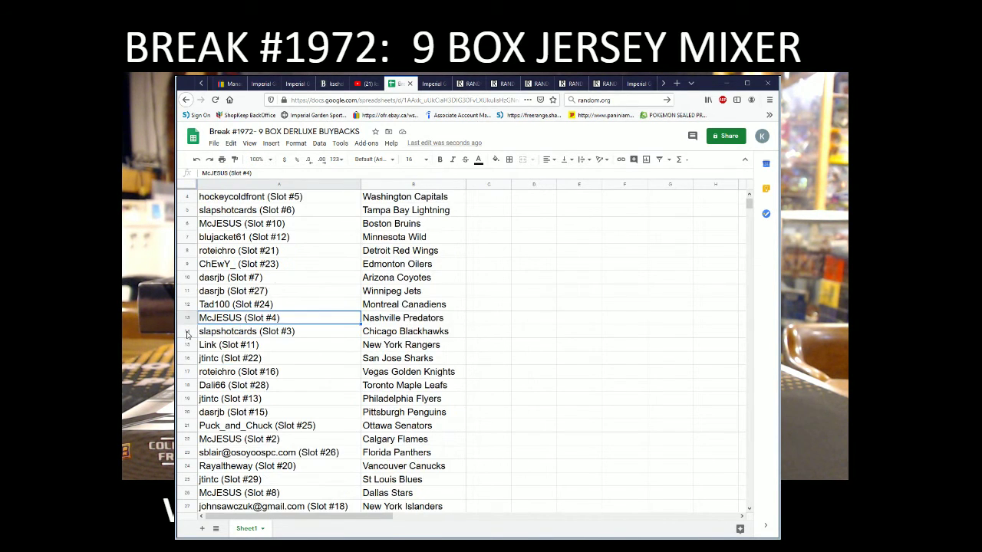
{"action": "key", "text": "Down"}
{"action": "key", "text": "Down"}
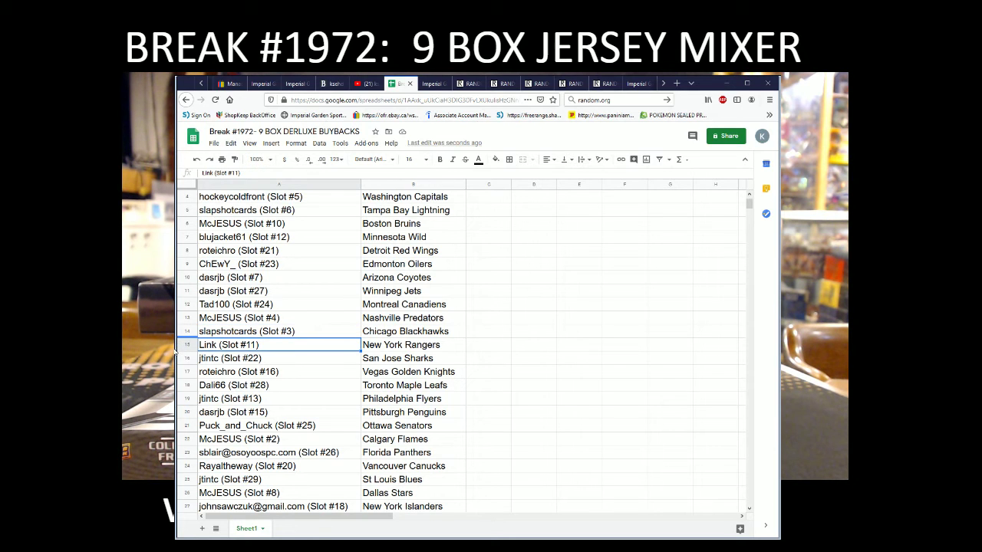
{"action": "key", "text": "Down"}
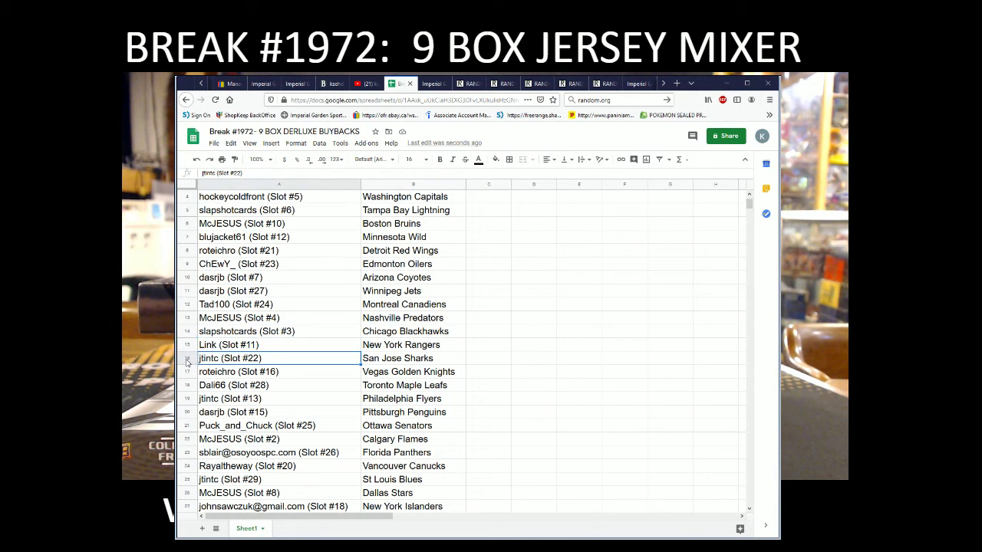
{"action": "key", "text": "Down"}
{"action": "scroll", "coordinate": [184, 366], "scroll_direction": "down", "scroll_amount": 1}
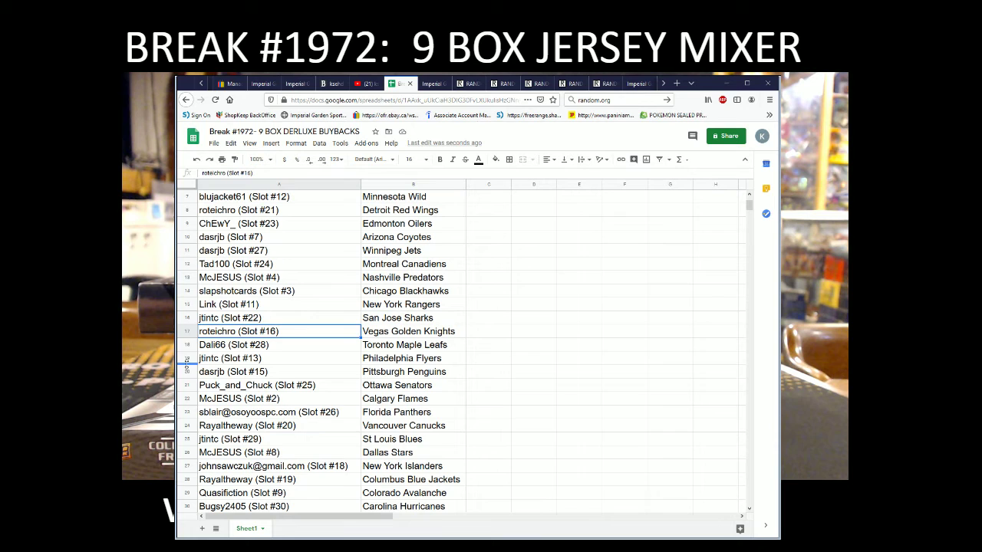
{"action": "key", "text": "Down"}
{"action": "key", "text": "Down"}
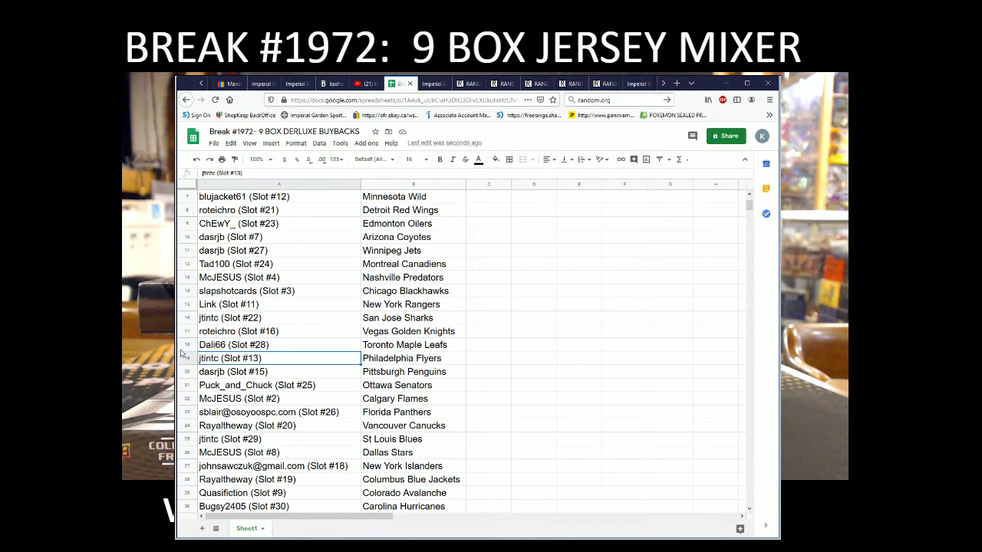
{"action": "key", "text": "Down"}
{"action": "scroll", "coordinate": [186, 353], "scroll_direction": "down", "scroll_amount": 1}
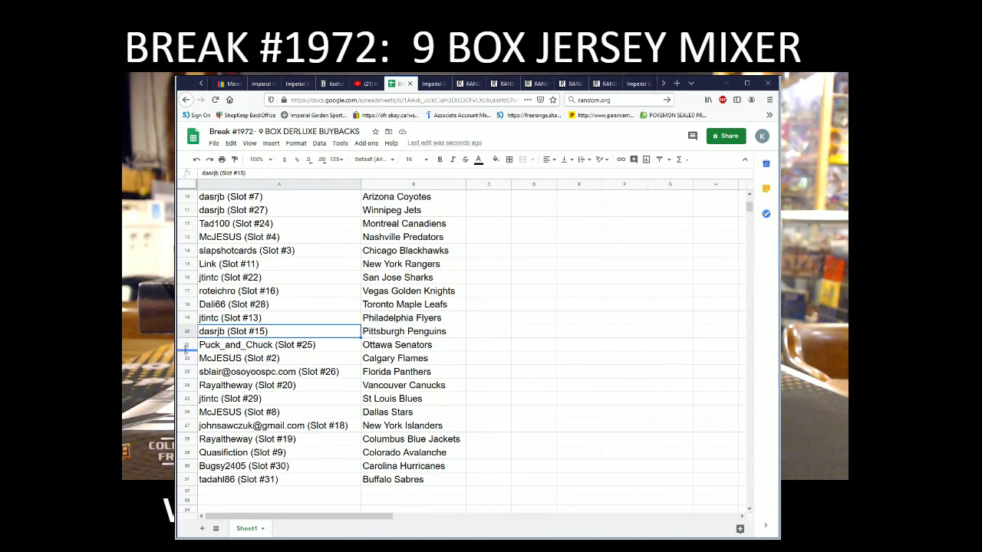
{"action": "key", "text": "Down"}
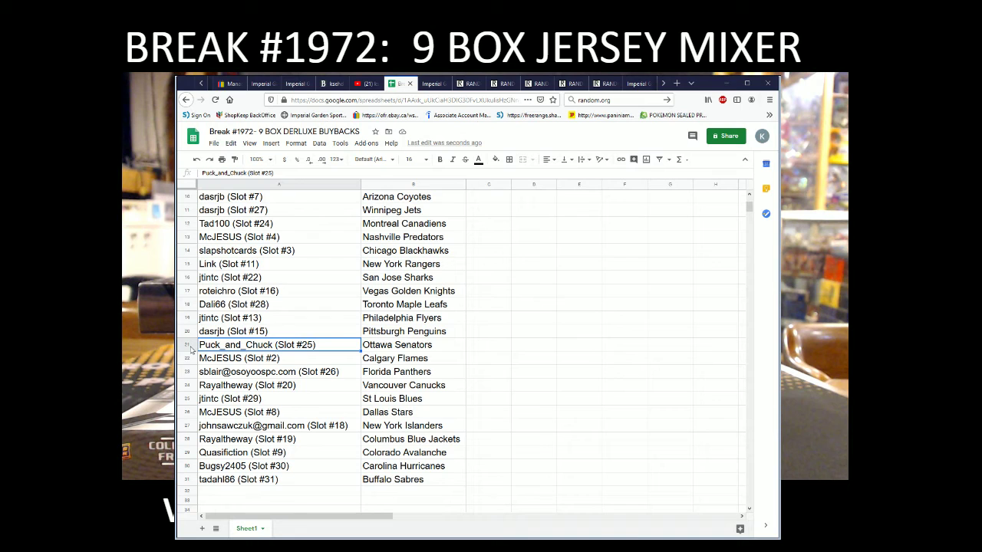
{"action": "key", "text": "Down"}
{"action": "key", "text": "Down"}
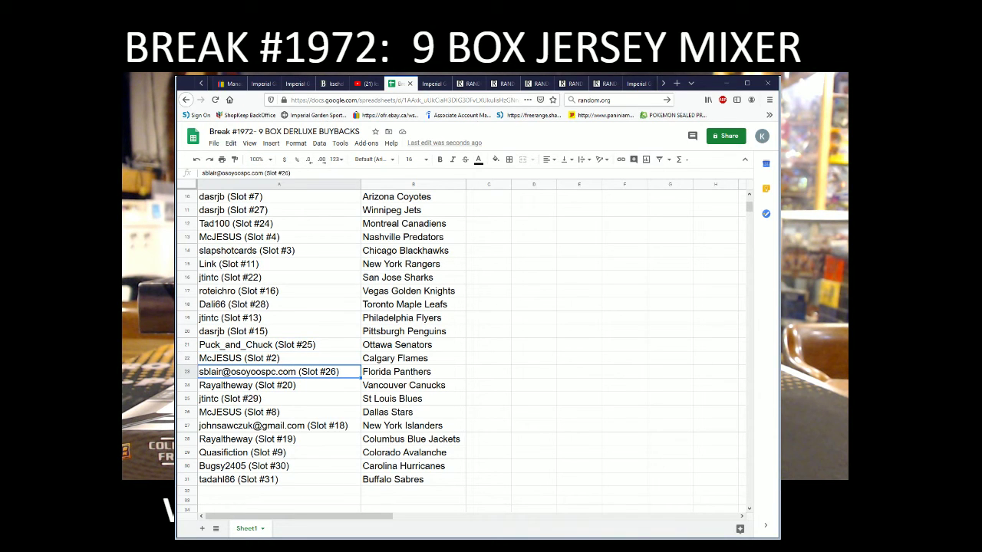
{"action": "key", "text": "Down"}
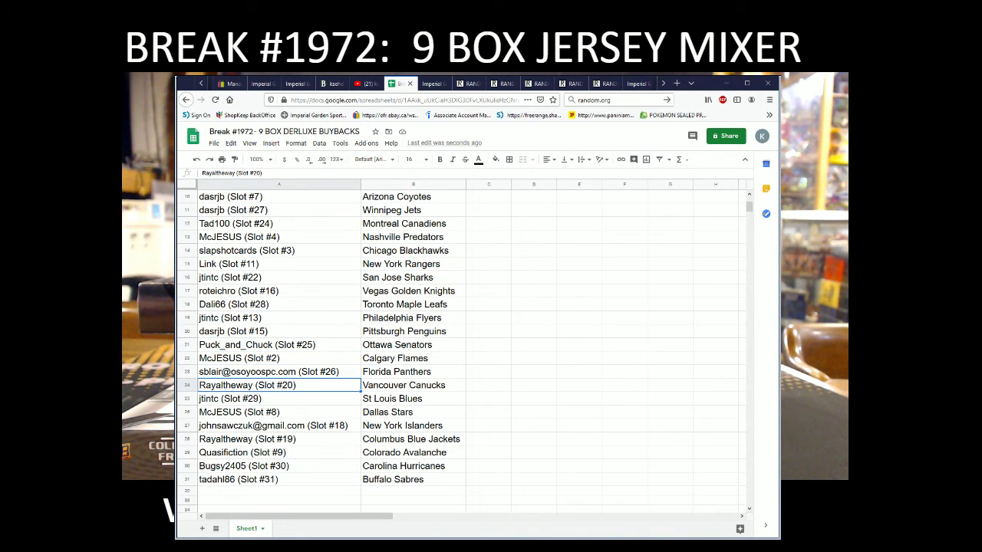
{"action": "key", "text": "Down"}
{"action": "key", "text": "Down"}
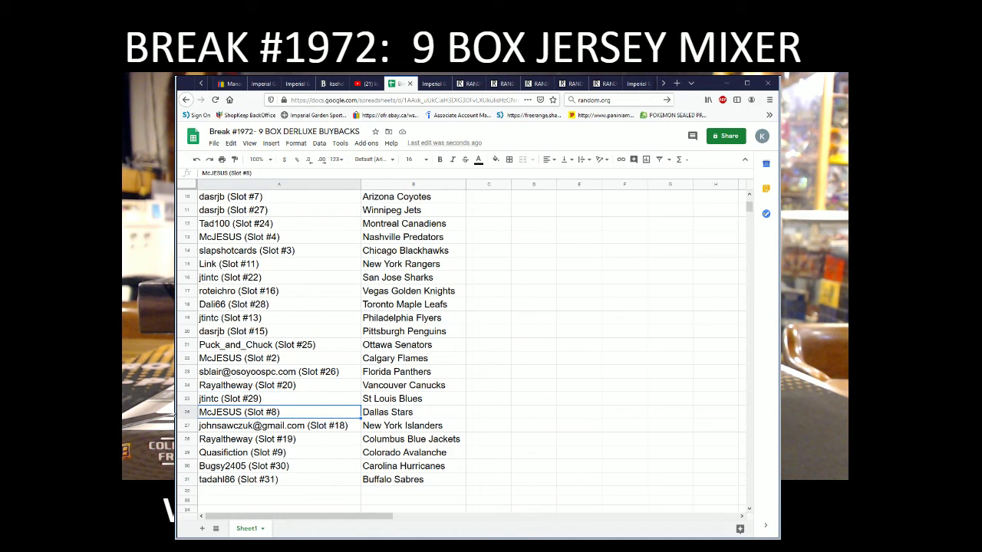
{"action": "key", "text": "Down"}
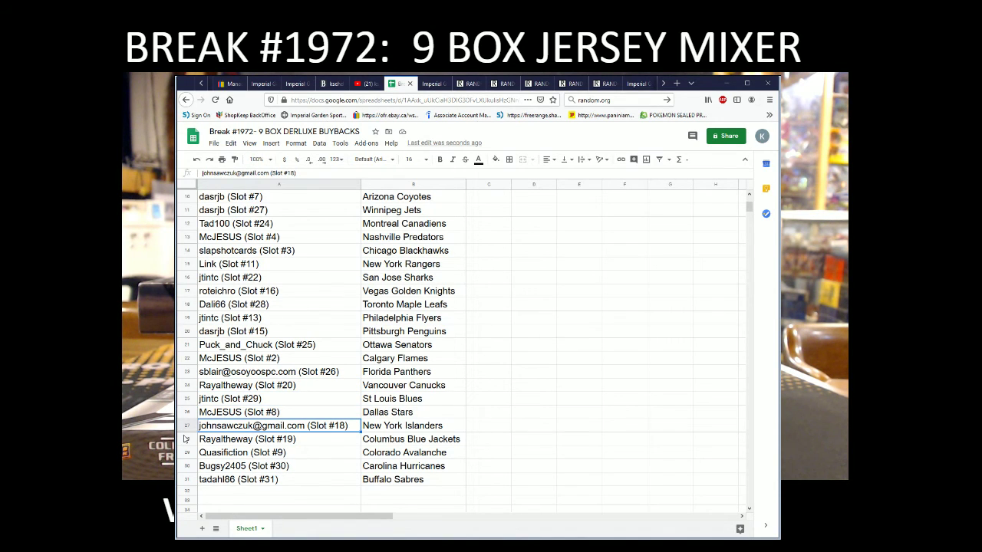
{"action": "key", "text": "Down"}
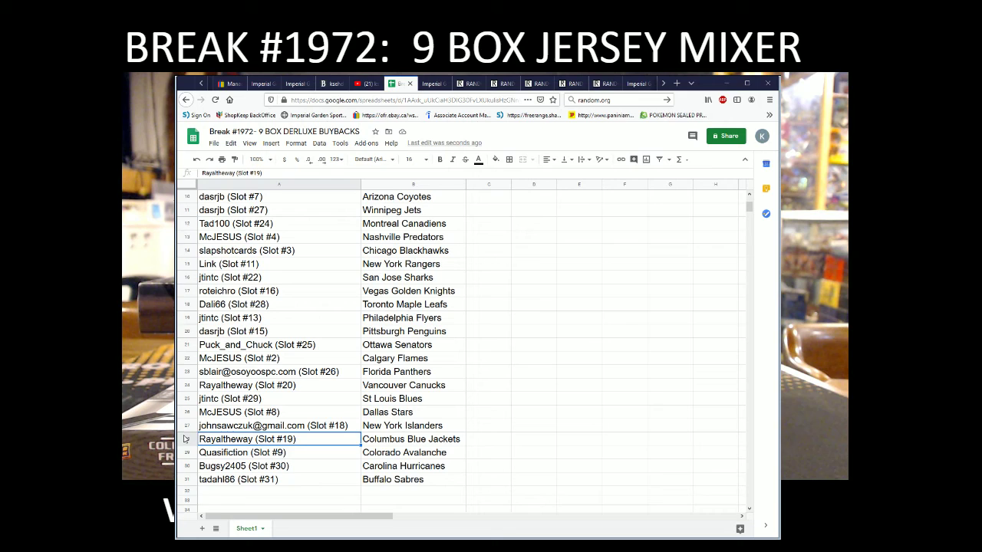
{"action": "key", "text": "Down"}
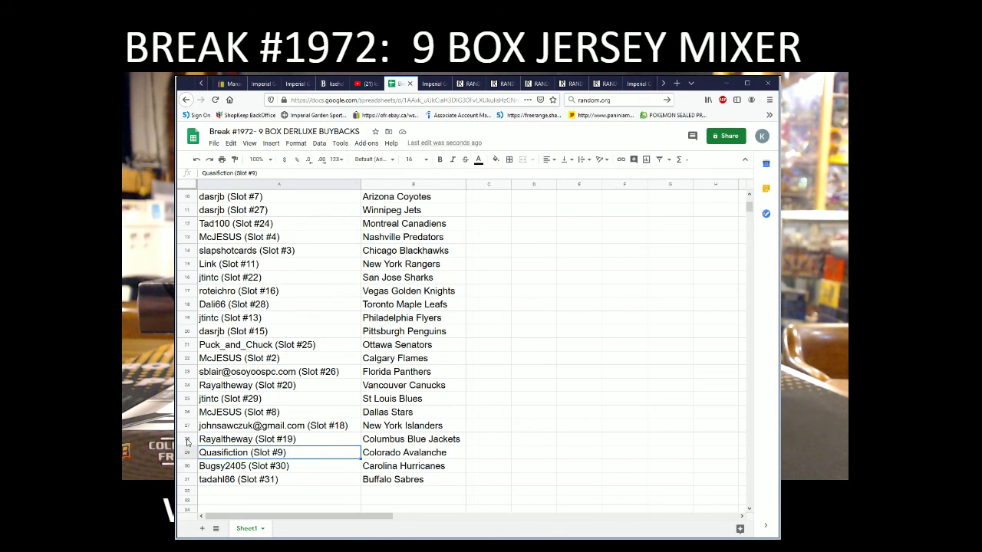
{"action": "key", "text": "Down"}
{"action": "key", "text": "Down"}
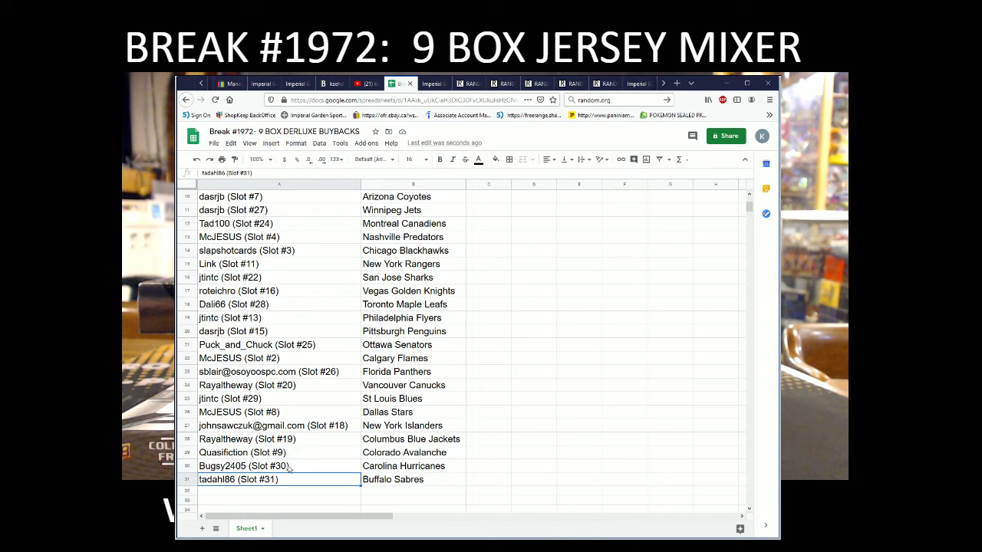